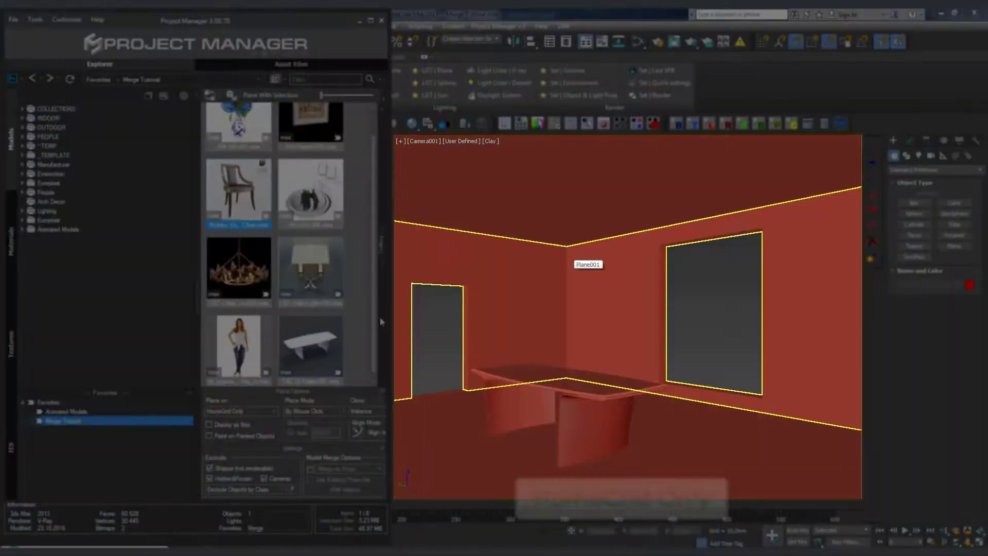
Merge the Brabbu Eanda dining chair from the model library and restrict its placement to Selected Objects, picking the room shell as the surface.
{"action": "left_click_drag", "start_coordinate": [238, 190], "coordinate": [443, 425]}
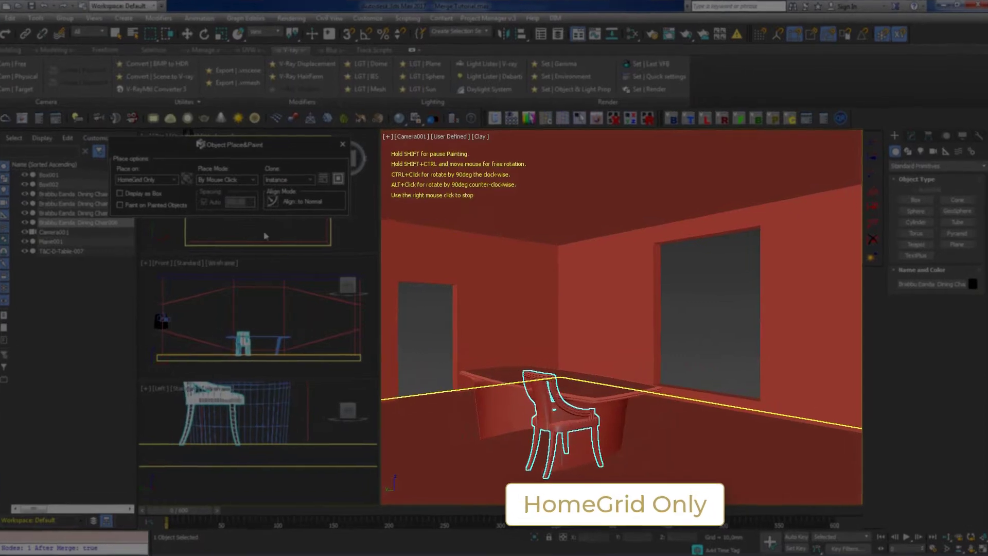
{"action": "mouse_move", "coordinate": [285, 146]}
{"action": "left_mouse_down"}
{"action": "mouse_move", "coordinate": [427, 227]}
{"action": "mouse_move", "coordinate": [698, 176]}
{"action": "left_mouse_up"}
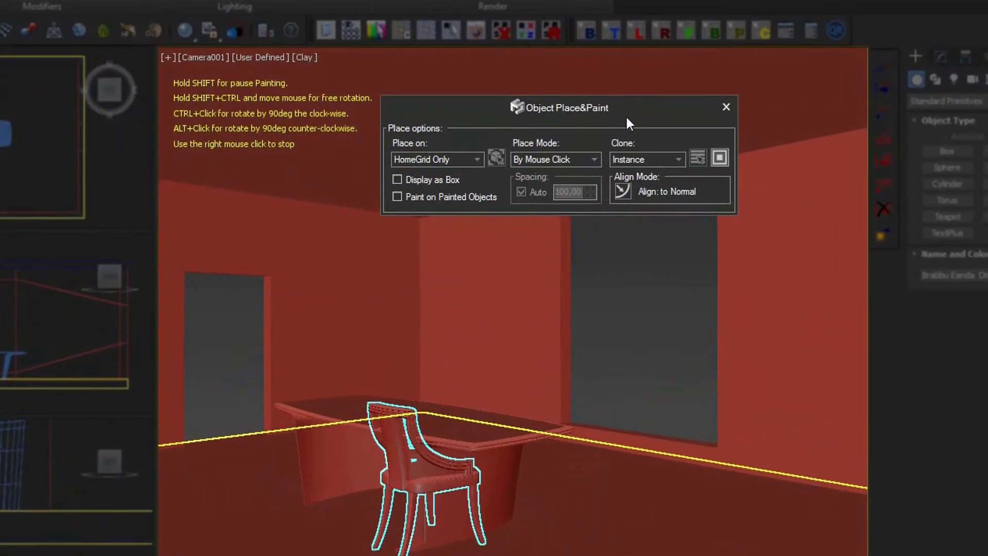
{"action": "left_click", "coordinate": [479, 156]}
{"action": "left_click", "coordinate": [430, 195]}
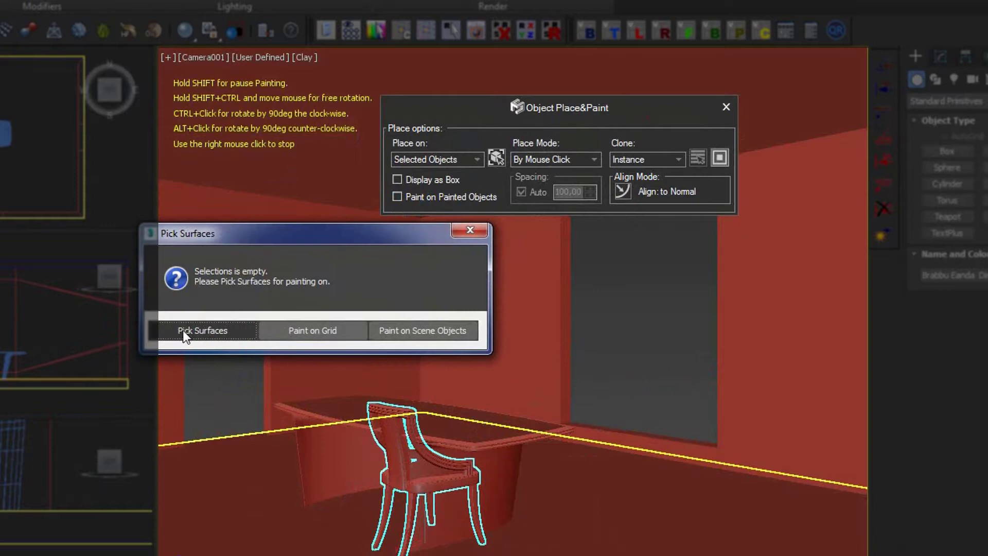
{"action": "left_click", "coordinate": [183, 328]}
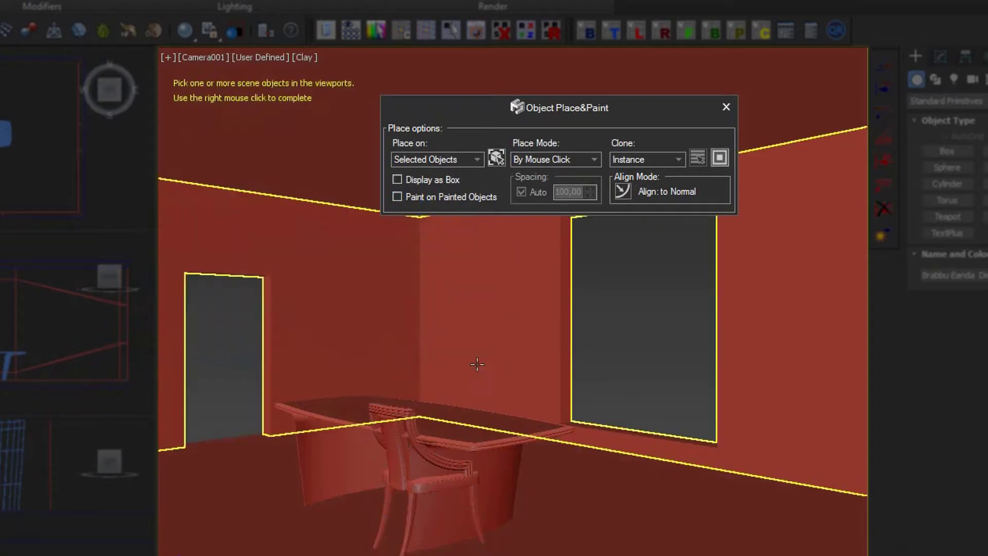
{"action": "left_click", "coordinate": [339, 311]}
{"action": "right_click", "coordinate": [334, 310]}
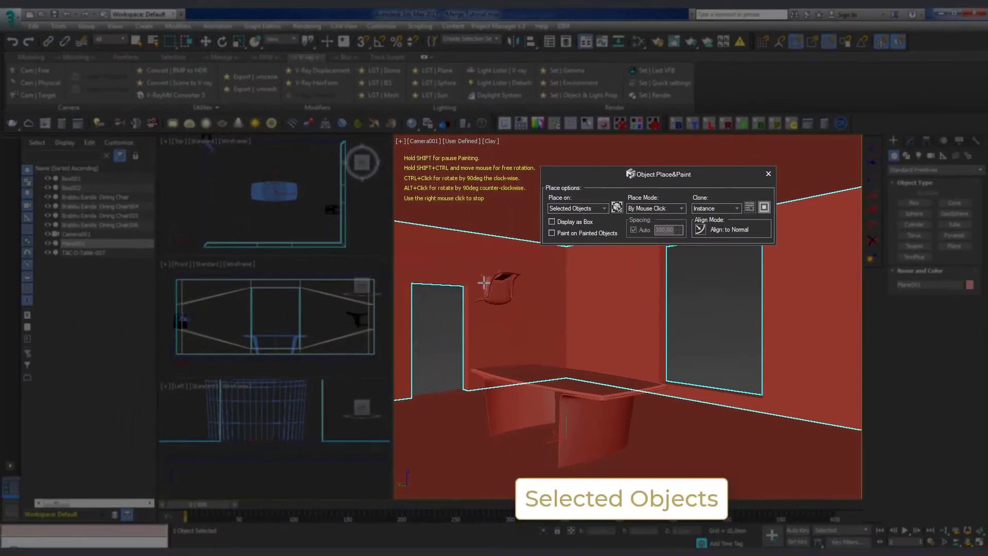
Place four dining chair instances across the room's back and window walls, aligned to the wall surfaces.
{"action": "left_click", "coordinate": [427, 247]}
{"action": "left_click", "coordinate": [507, 283]}
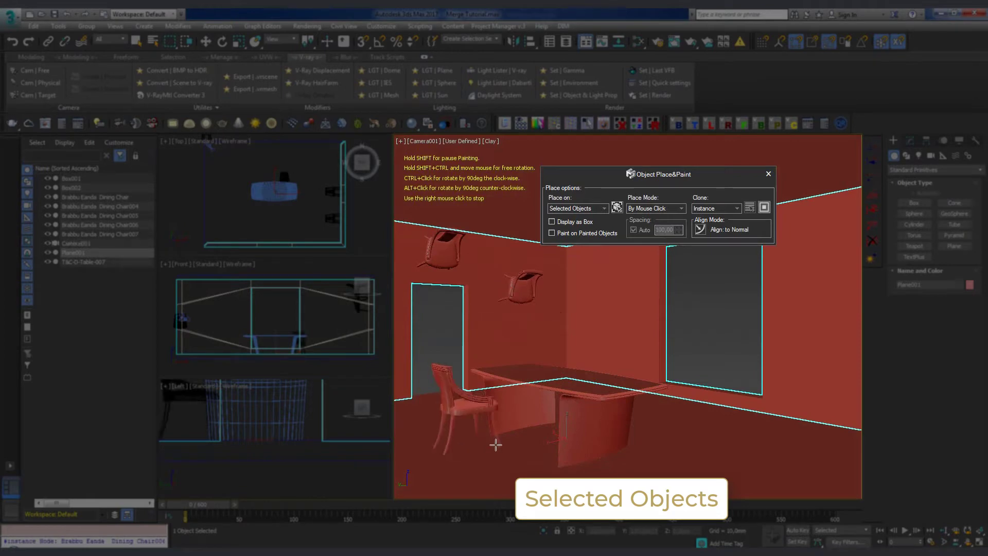
{"action": "left_click", "coordinate": [613, 320]}
{"action": "left_click", "coordinate": [811, 289]}
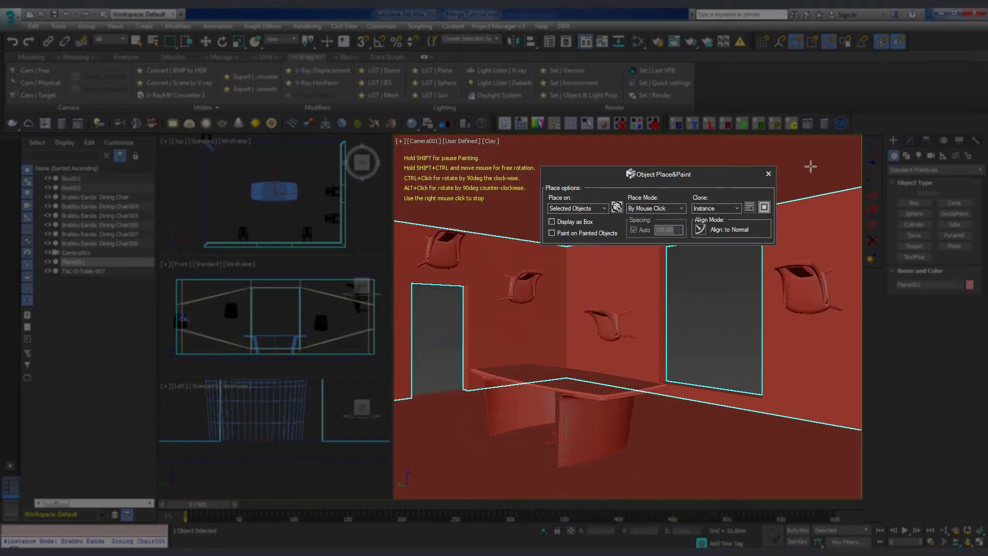
{"action": "left_click_drag", "start_coordinate": [734, 182], "coordinate": [330, 221]}
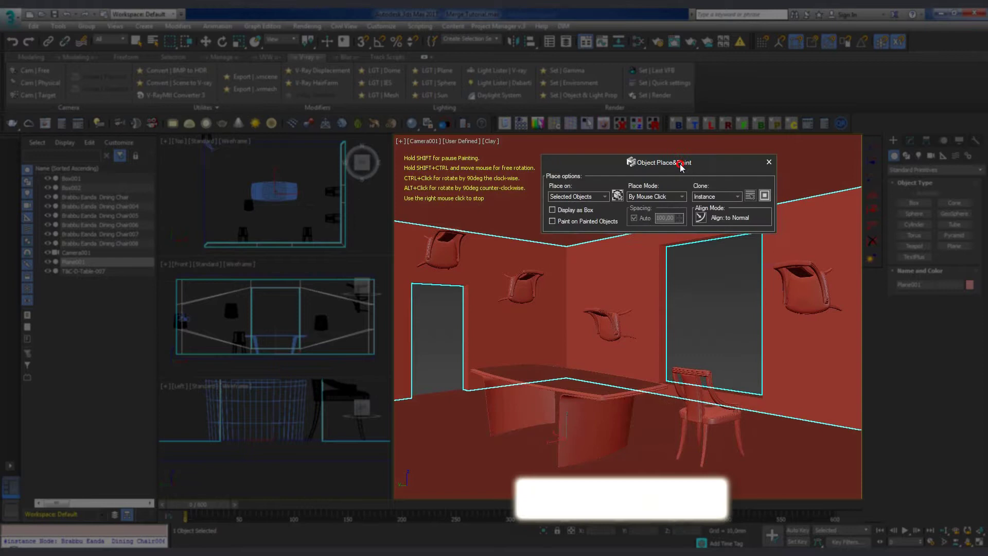
Switch the placement surface to Scene Objects and place chair instances on the tabletop, on the floor and on the ceiling.
{"action": "left_click", "coordinate": [606, 196]}
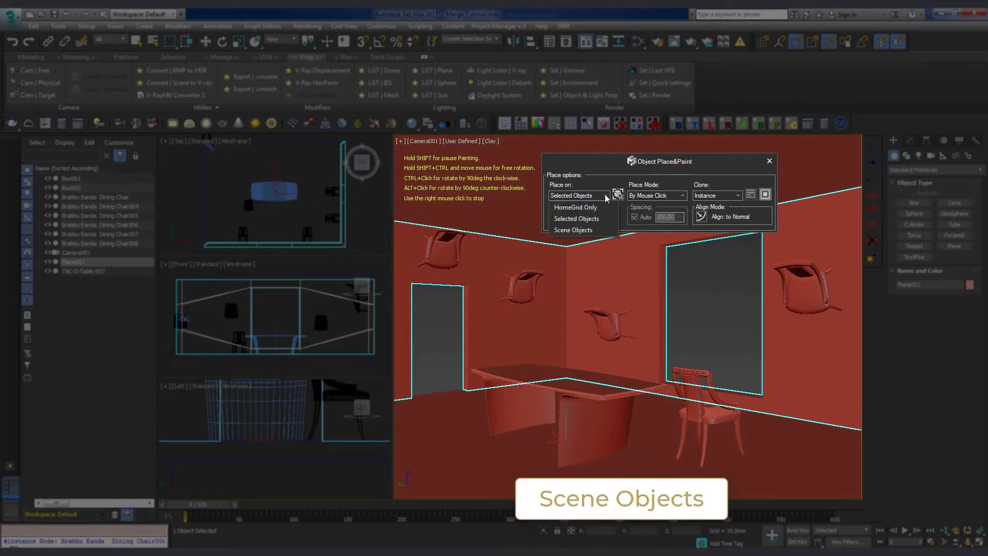
{"action": "left_click", "coordinate": [566, 232]}
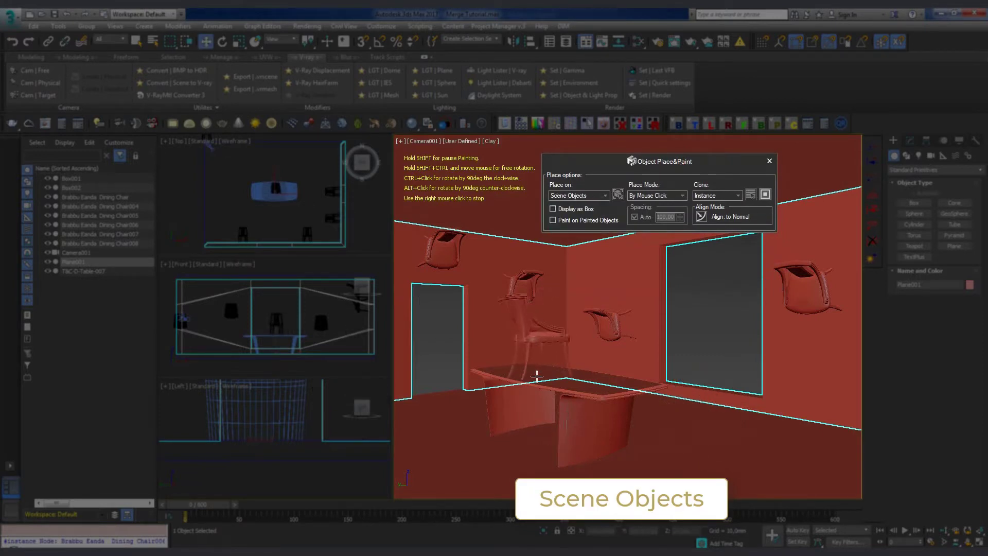
{"action": "left_click", "coordinate": [451, 454]}
{"action": "left_click_drag", "start_coordinate": [649, 168], "coordinate": [266, 177]}
{"action": "left_click", "coordinate": [582, 178]}
{"action": "left_click", "coordinate": [708, 165]}
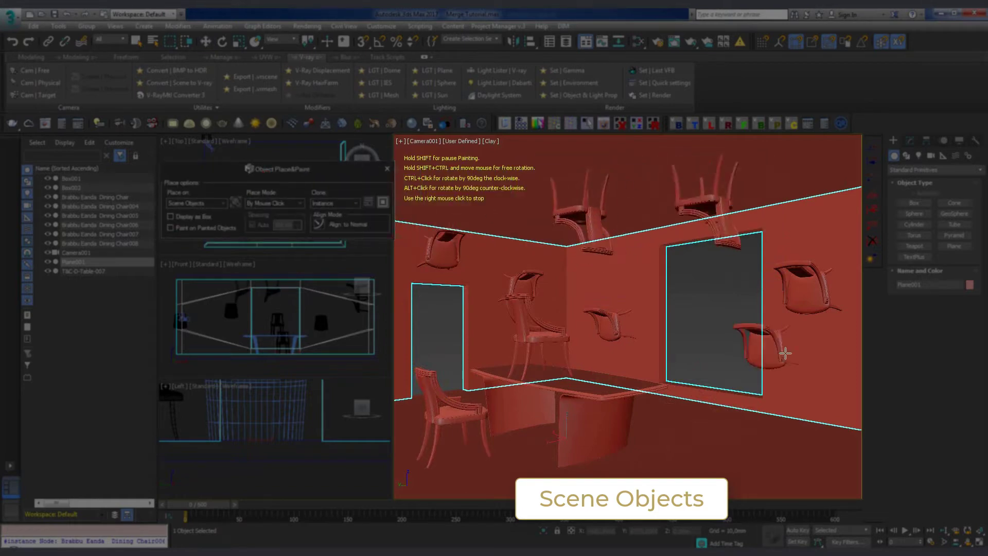
Place more chair instances on the floor beside the window wall, on the table's leg and on the wall beside the window.
{"action": "left_click", "coordinate": [699, 447]}
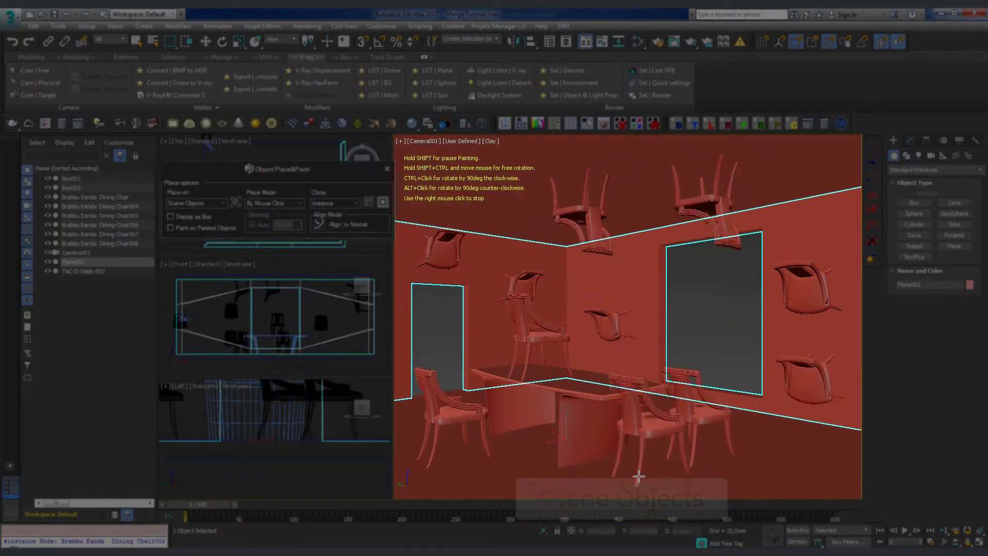
{"action": "left_click", "coordinate": [800, 477]}
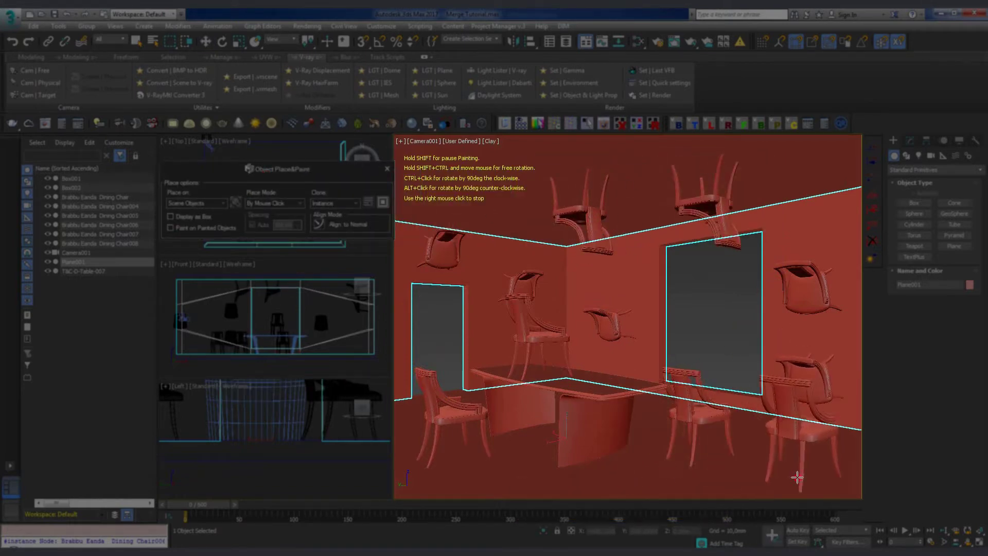
{"action": "left_click", "coordinate": [600, 436]}
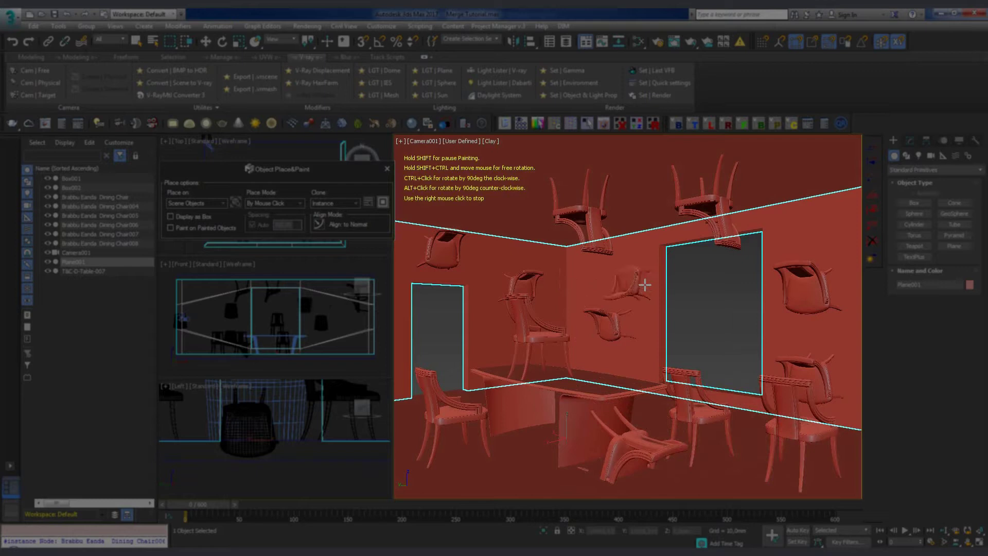
{"action": "left_click", "coordinate": [645, 284]}
Place additional chair instances, turned to different orientations, on the walls and the ceiling.
{"action": "left_click", "coordinate": [593, 285], "text": "ctrl"}
{"action": "left_click", "coordinate": [594, 286]}
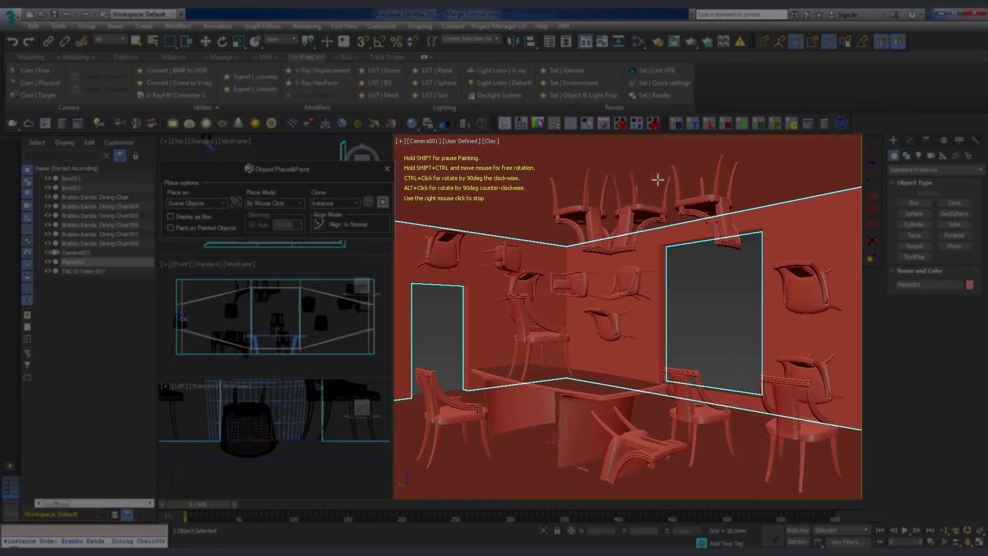
{"action": "left_click", "coordinate": [782, 168]}
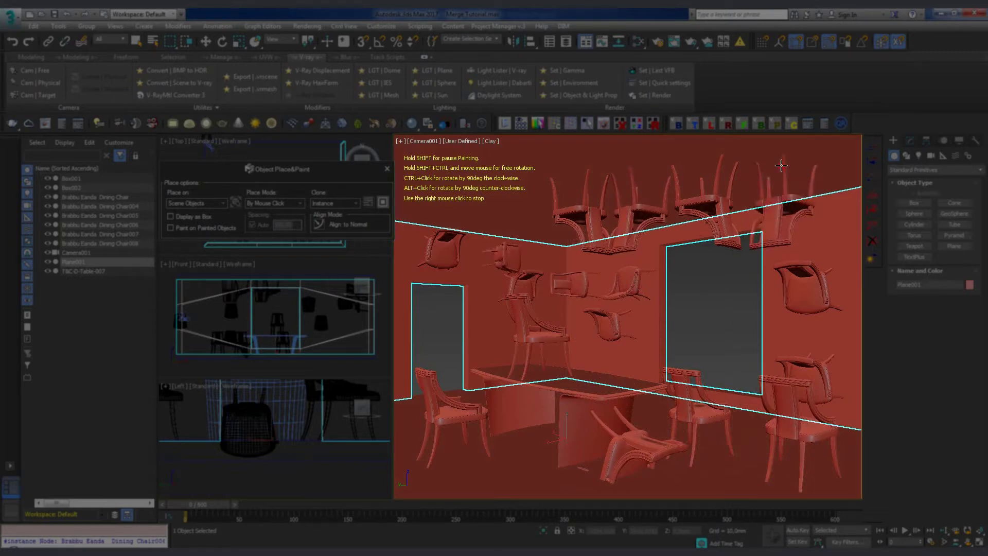
{"action": "left_click", "coordinate": [829, 240]}
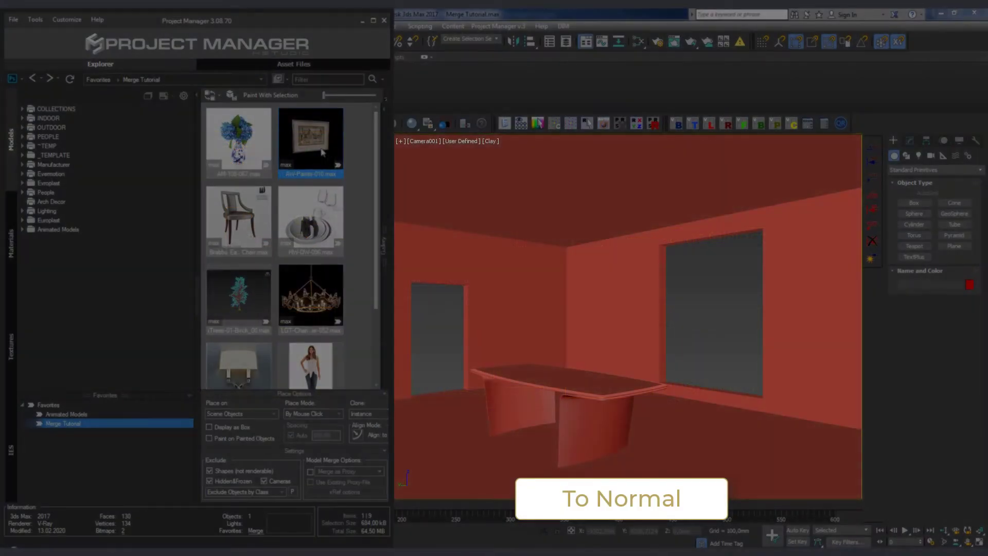
Merge the framed painting from the library, set the align mode to Smart, and place three instances on the room's walls.
{"action": "left_click_drag", "start_coordinate": [321, 152], "coordinate": [450, 350]}
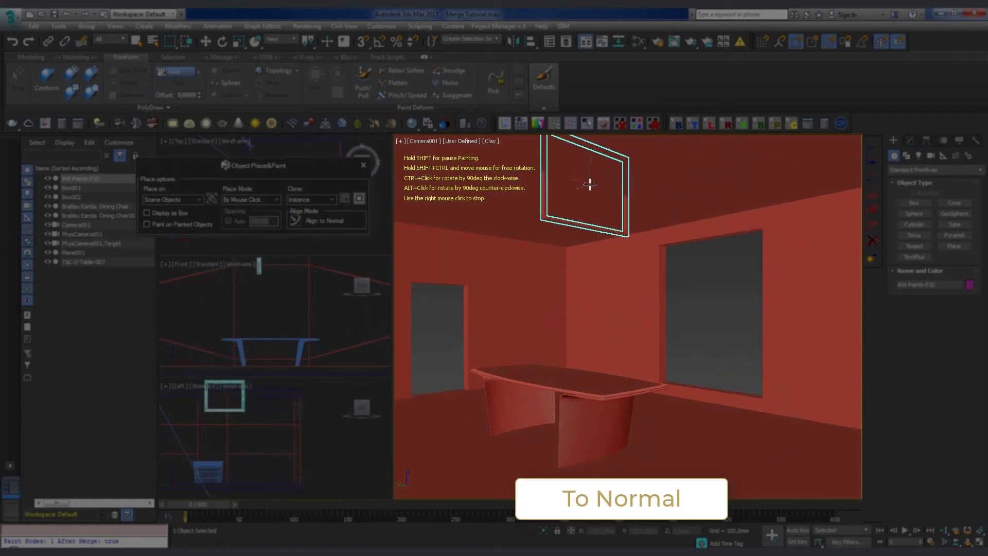
{"action": "mouse_move", "coordinate": [312, 170]}
{"action": "left_mouse_down"}
{"action": "mouse_move", "coordinate": [716, 153]}
{"action": "mouse_move", "coordinate": [474, 260]}
{"action": "mouse_move", "coordinate": [302, 197]}
{"action": "left_mouse_up"}
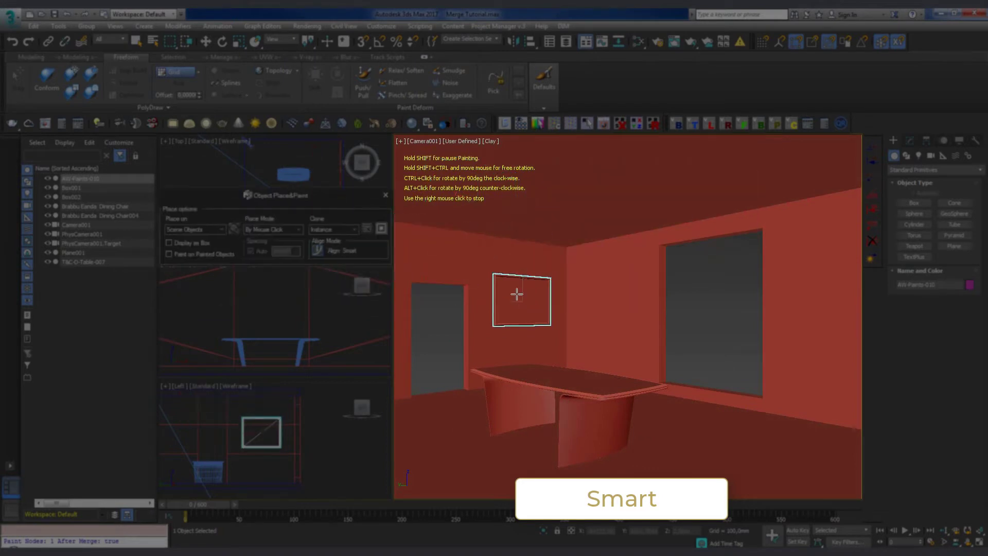
{"action": "left_click", "coordinate": [516, 278]}
{"action": "left_click", "coordinate": [609, 277]}
{"action": "left_click", "coordinate": [822, 260]}
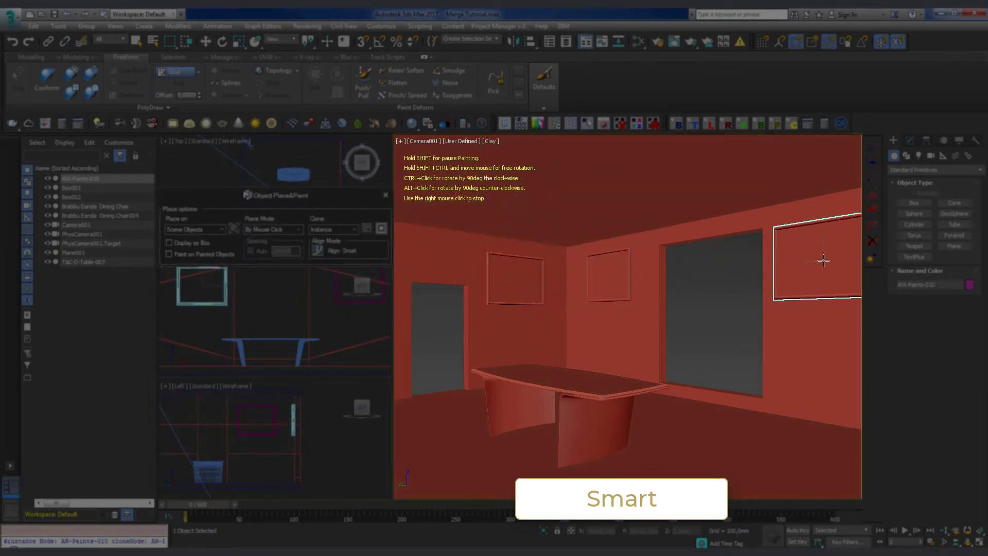
{"action": "right_click", "coordinate": [589, 302]}
Merge the chandelier from the library and place three instances in a row on the ceiling.
{"action": "left_click_drag", "start_coordinate": [311, 296], "coordinate": [446, 368]}
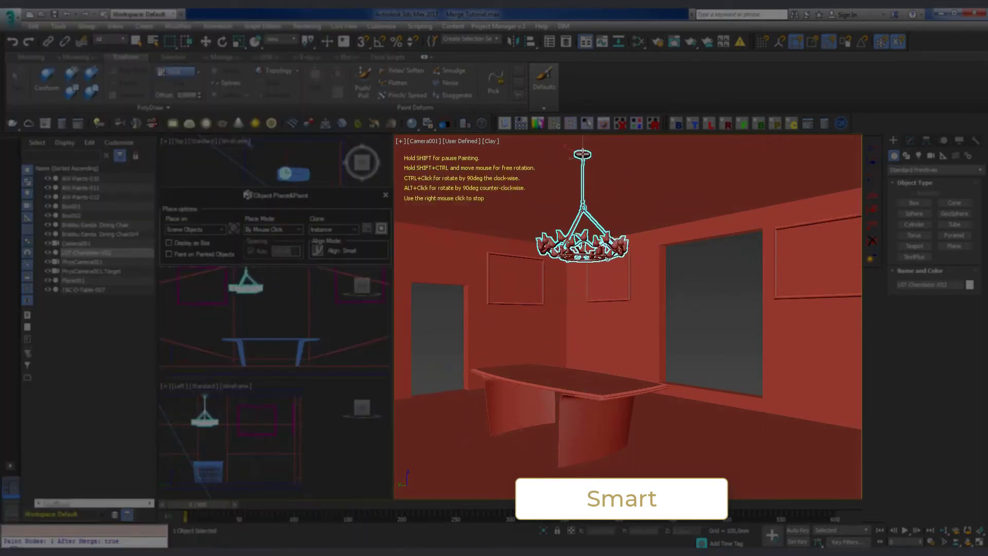
{"action": "left_click", "coordinate": [583, 155]}
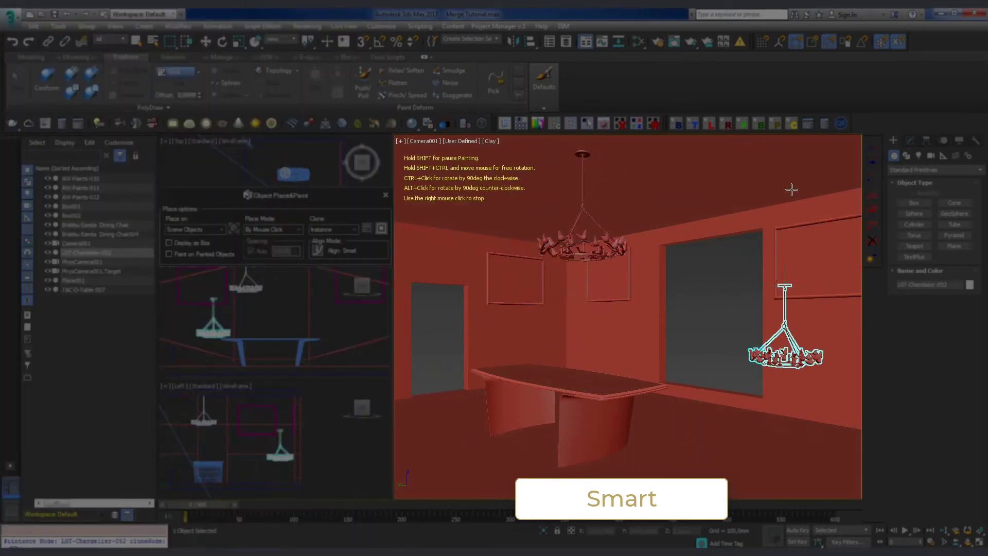
{"action": "left_click", "coordinate": [785, 161]}
{"action": "left_click", "coordinate": [681, 155]}
{"action": "right_click", "coordinate": [681, 155]}
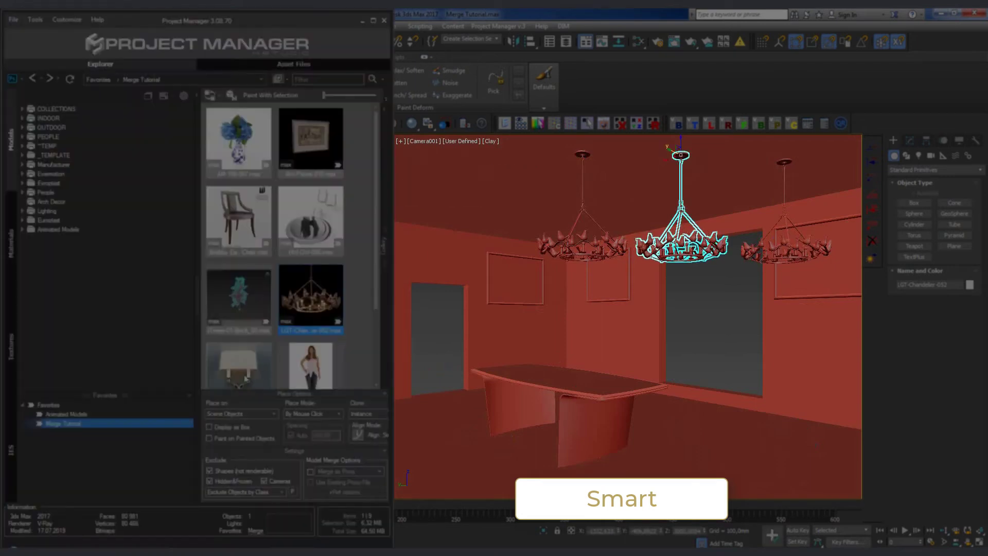
Merge the wall light from the library and place four instances, above and beside the doorway and on the walls around the window.
{"action": "left_click_drag", "start_coordinate": [311, 365], "coordinate": [438, 351]}
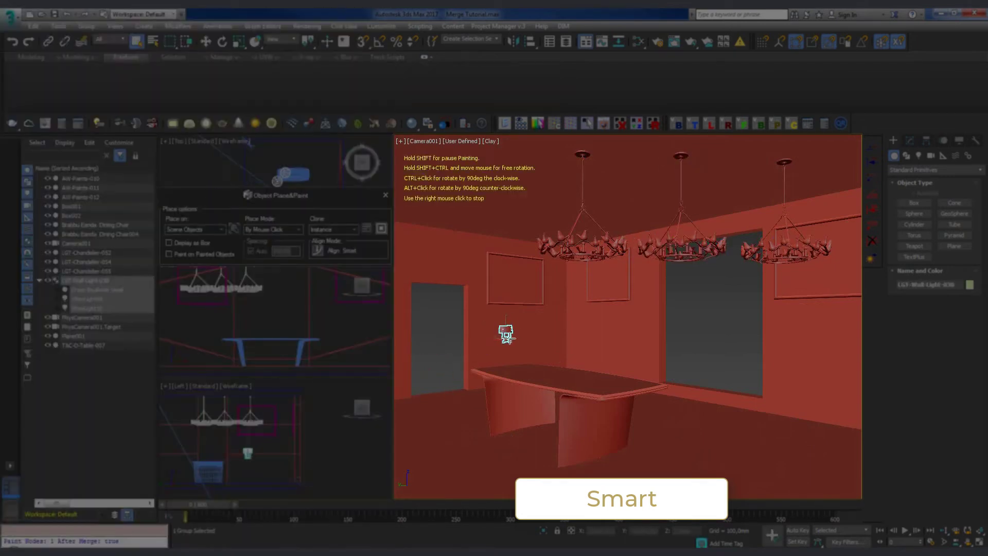
{"action": "left_click", "coordinate": [516, 330]}
{"action": "left_click", "coordinate": [437, 250]}
{"action": "left_click", "coordinate": [602, 333]}
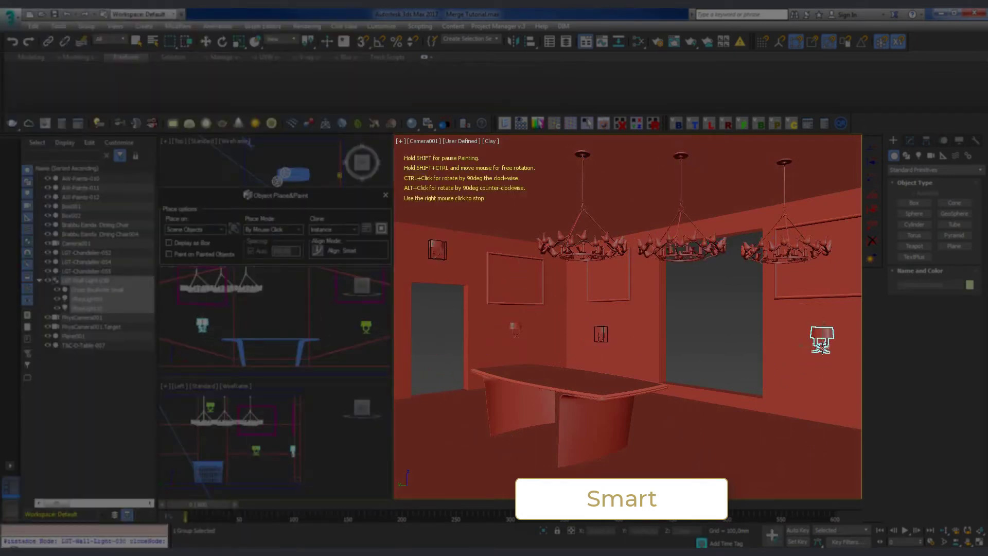
{"action": "left_click", "coordinate": [821, 340]}
{"action": "right_click", "coordinate": [568, 338]}
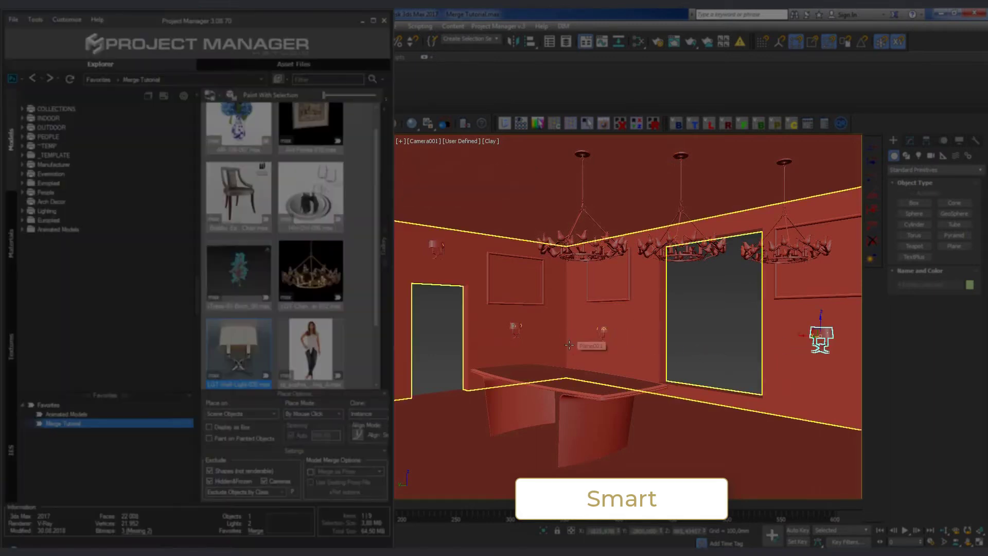
Merge the flower vase model and place it on the tabletop.
{"action": "left_click", "coordinate": [545, 398]}
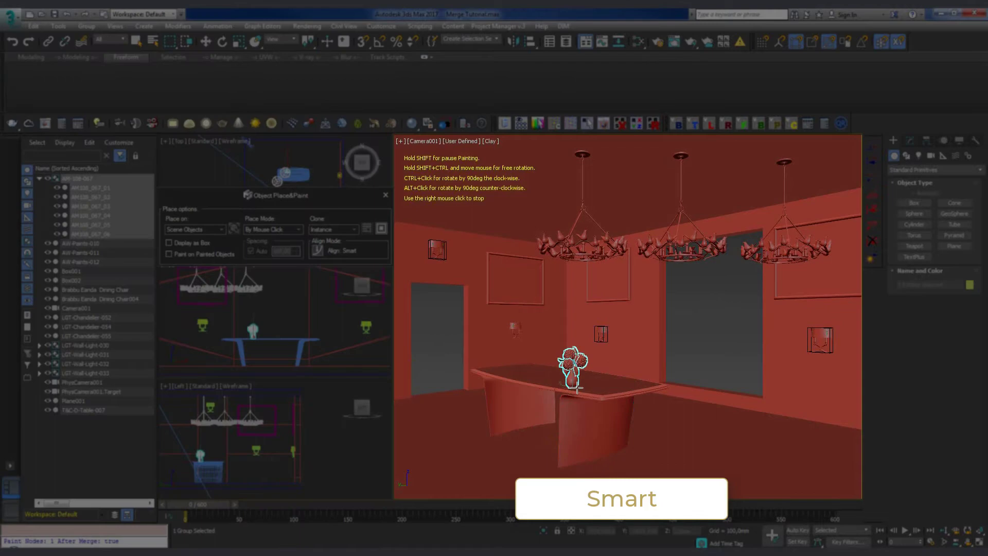
{"action": "left_click", "coordinate": [562, 380]}
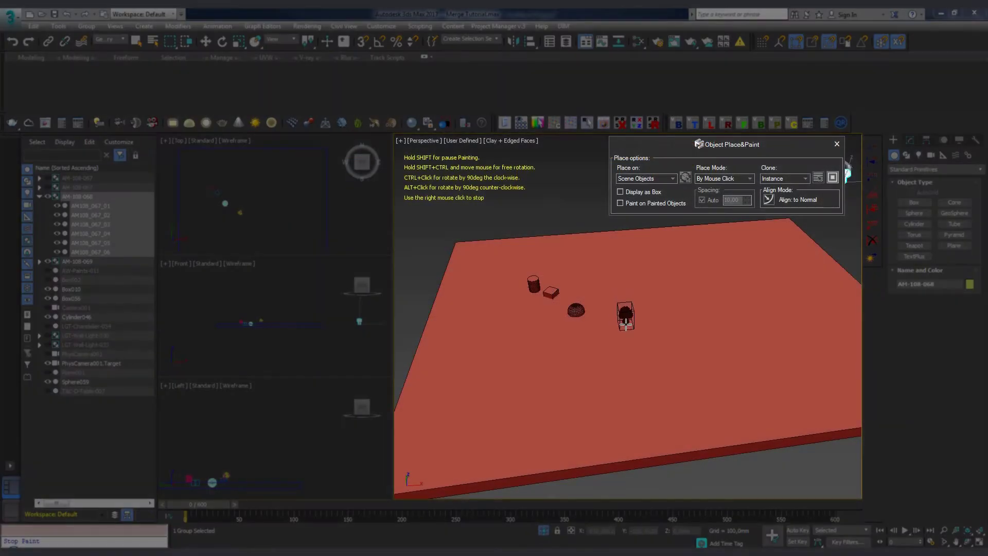
Stop painting and remove AM-108-068 from the paint objects list.
{"action": "left_click", "coordinate": [834, 178]}
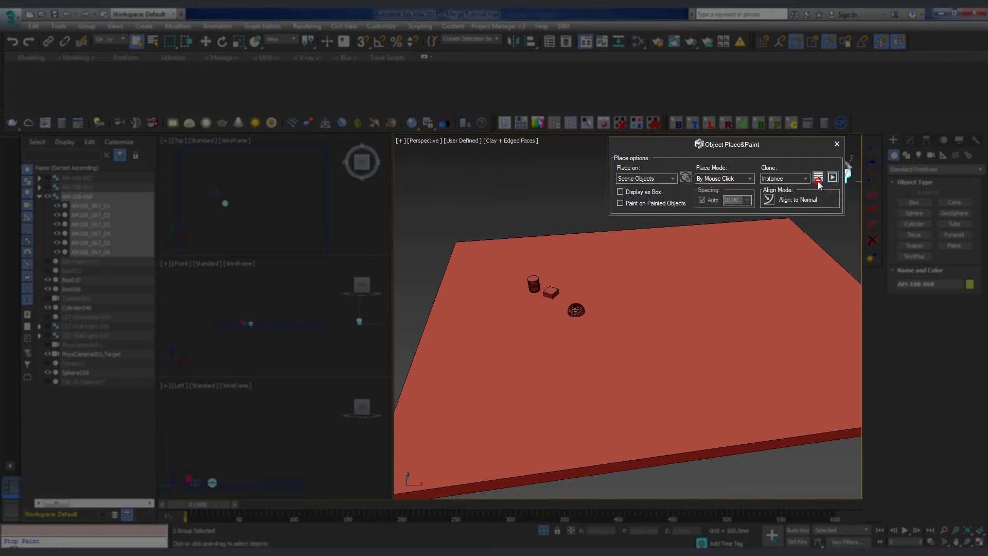
{"action": "left_click", "coordinate": [818, 179]}
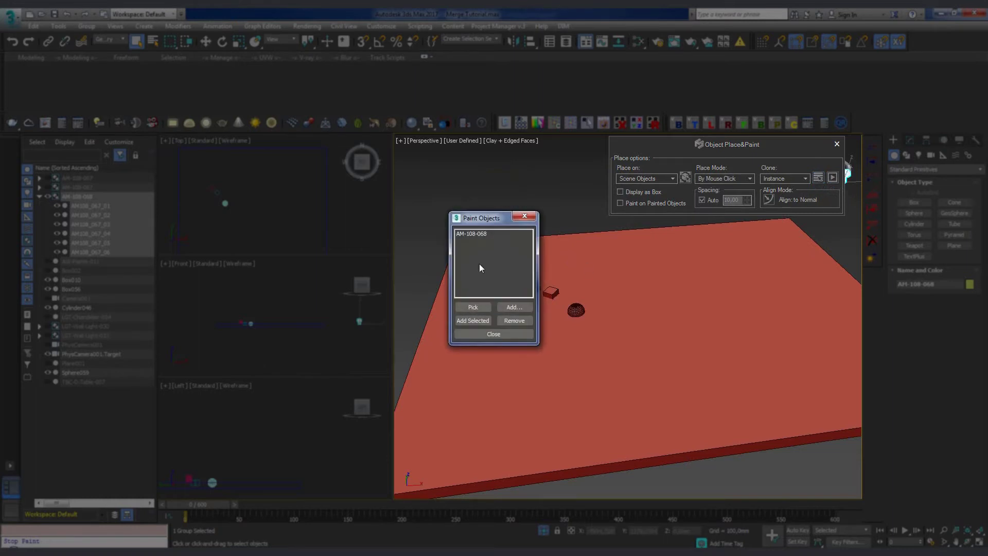
{"action": "left_click", "coordinate": [470, 234]}
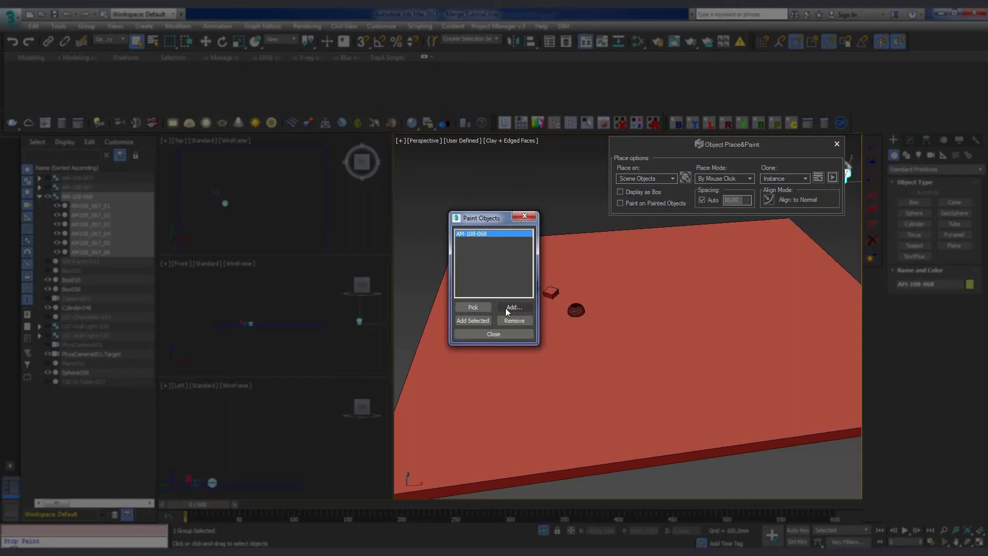
{"action": "left_click", "coordinate": [508, 324]}
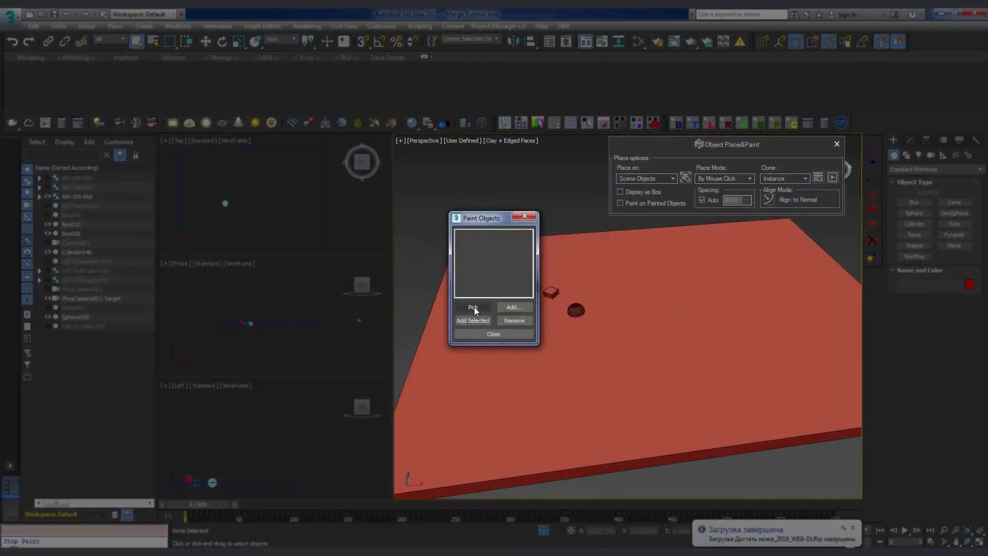
Pick the cylinder, the small box and the sphere in the scene as the new paint objects.
{"action": "left_click", "coordinate": [474, 306]}
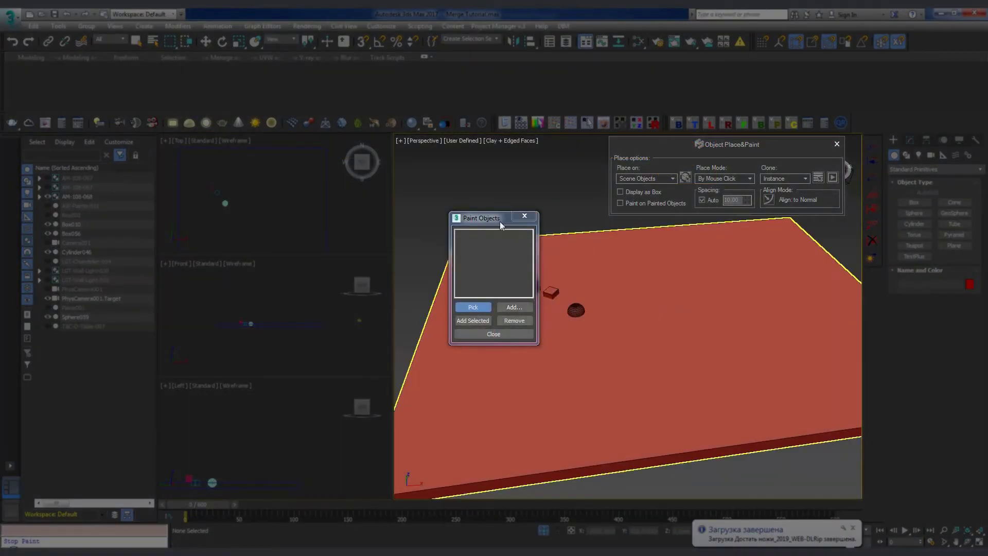
{"action": "mouse_move", "coordinate": [495, 221]}
{"action": "left_mouse_down"}
{"action": "mouse_move", "coordinate": [452, 224]}
{"action": "mouse_move", "coordinate": [440, 162]}
{"action": "mouse_move", "coordinate": [393, 171]}
{"action": "left_mouse_up"}
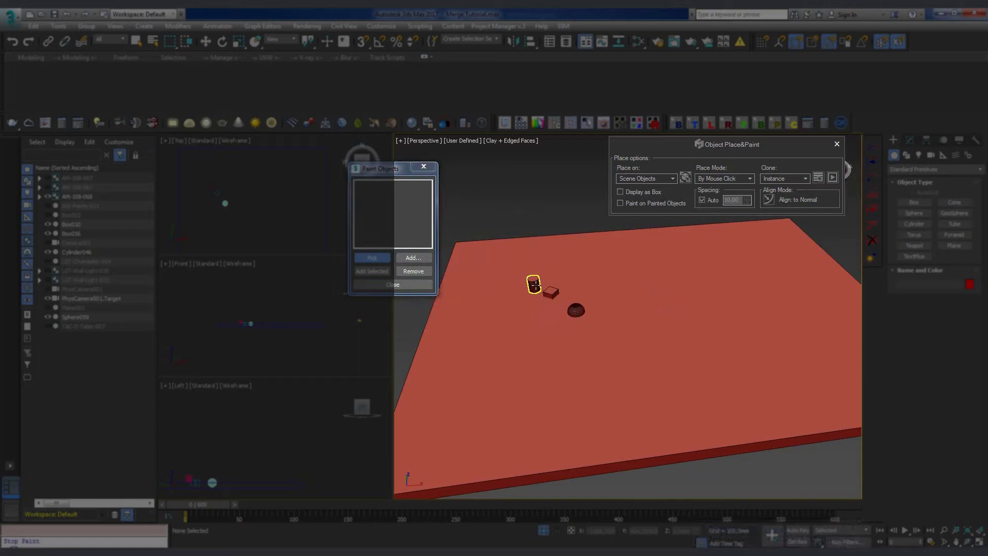
{"action": "left_click", "coordinate": [381, 260]}
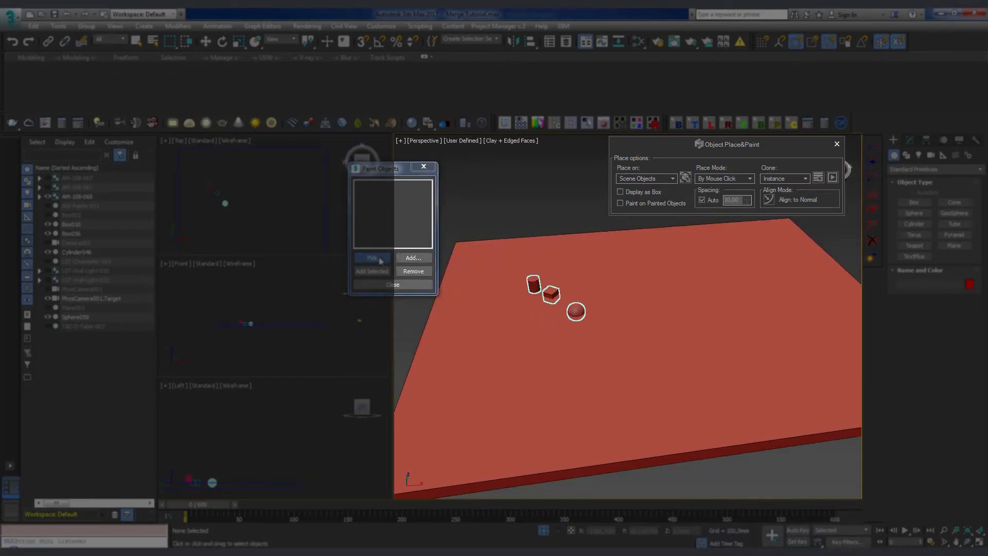
Start painting with the picked primitives and place cylinder and sphere instances in a loop across the red slab.
{"action": "left_click", "coordinate": [394, 286]}
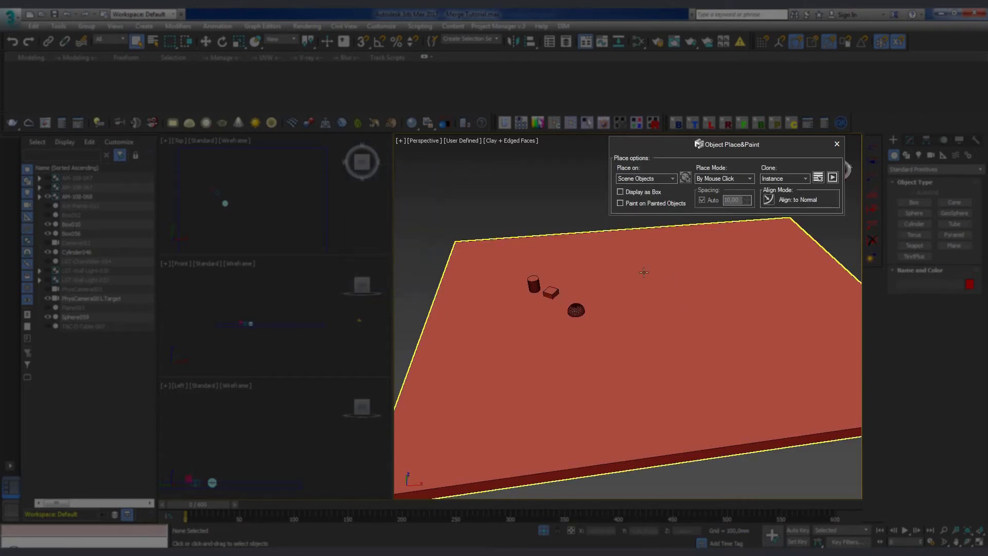
{"action": "left_click", "coordinate": [833, 177]}
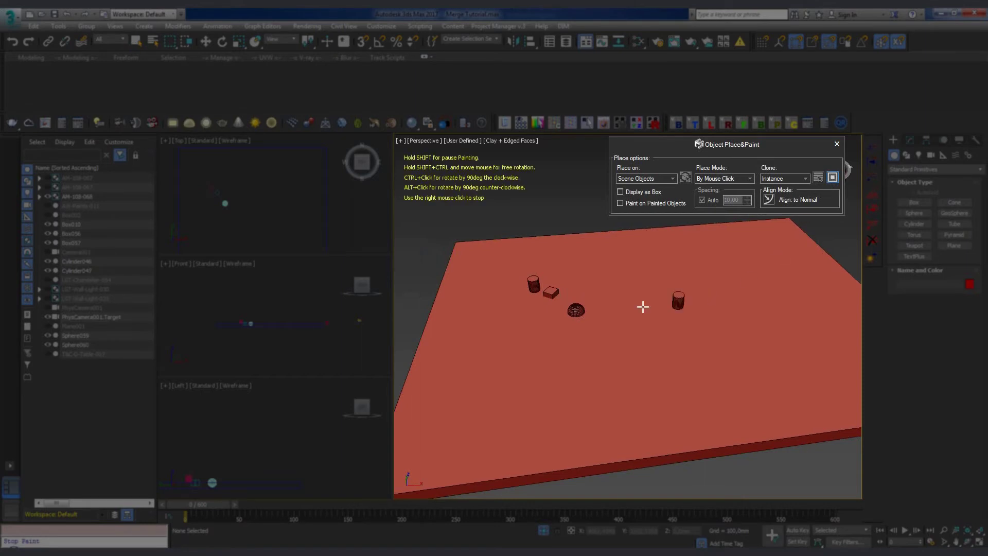
{"action": "left_click", "coordinate": [586, 268]}
{"action": "left_click", "coordinate": [662, 260]}
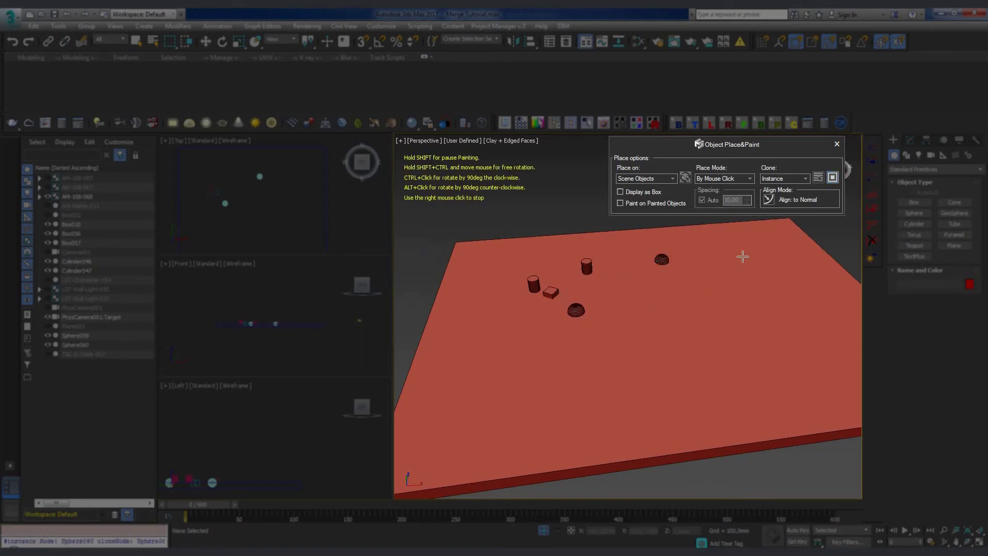
{"action": "left_click", "coordinate": [796, 288]}
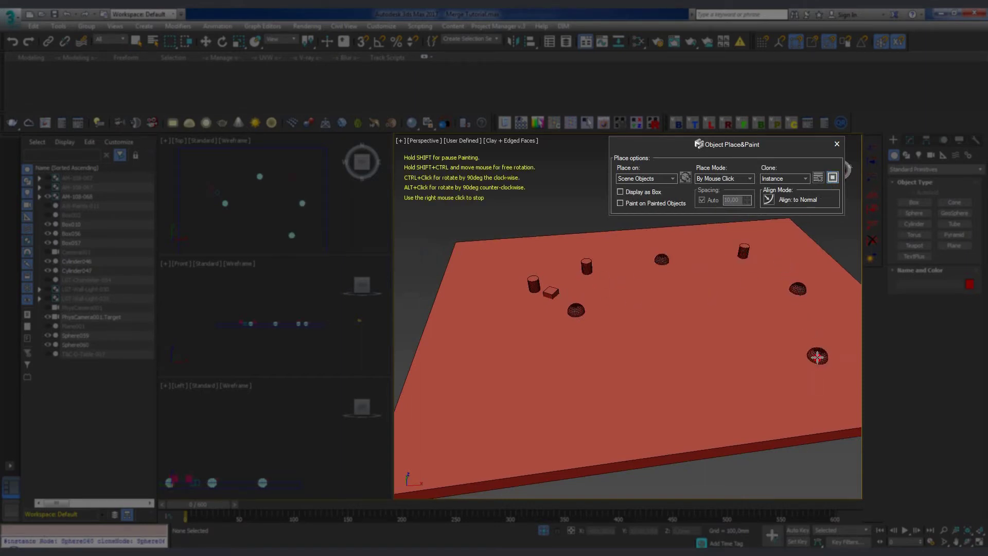
{"action": "left_click", "coordinate": [773, 371]}
{"action": "left_click", "coordinate": [701, 379]}
{"action": "left_click", "coordinate": [660, 342]}
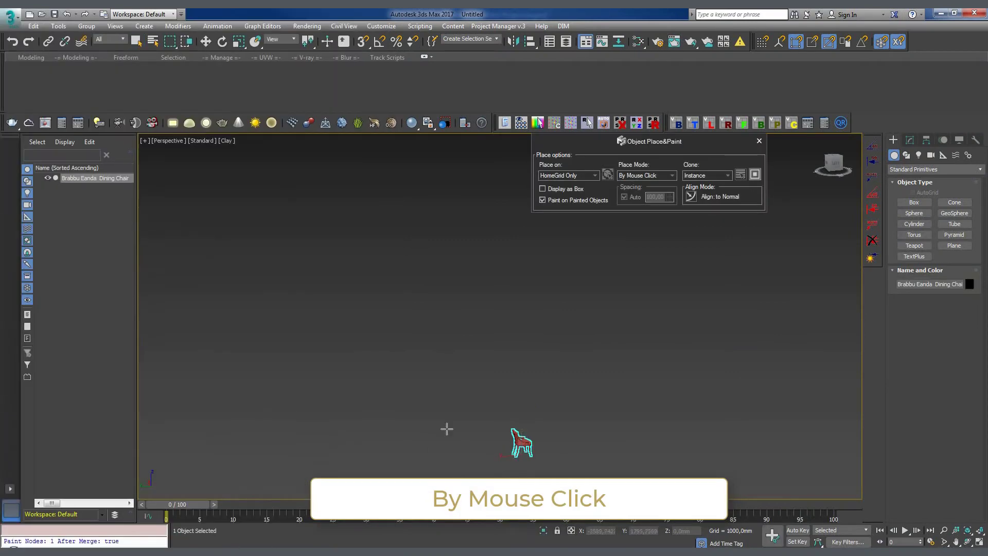
Place the dining chair on the home grid by mouse click, and paint winding rows of it using the 3ds Max paint settings.
{"action": "left_click", "coordinate": [298, 387]}
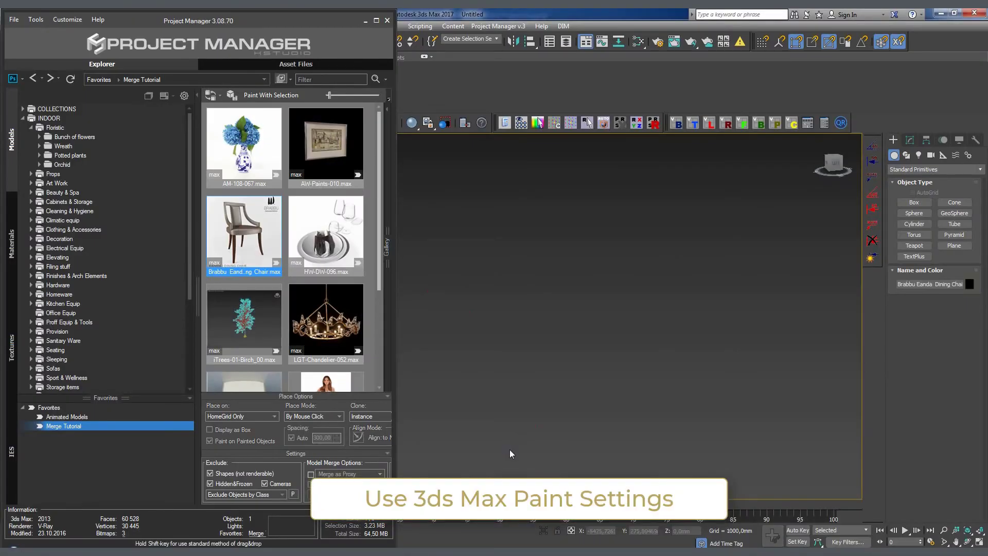
{"action": "left_click", "coordinate": [506, 442]}
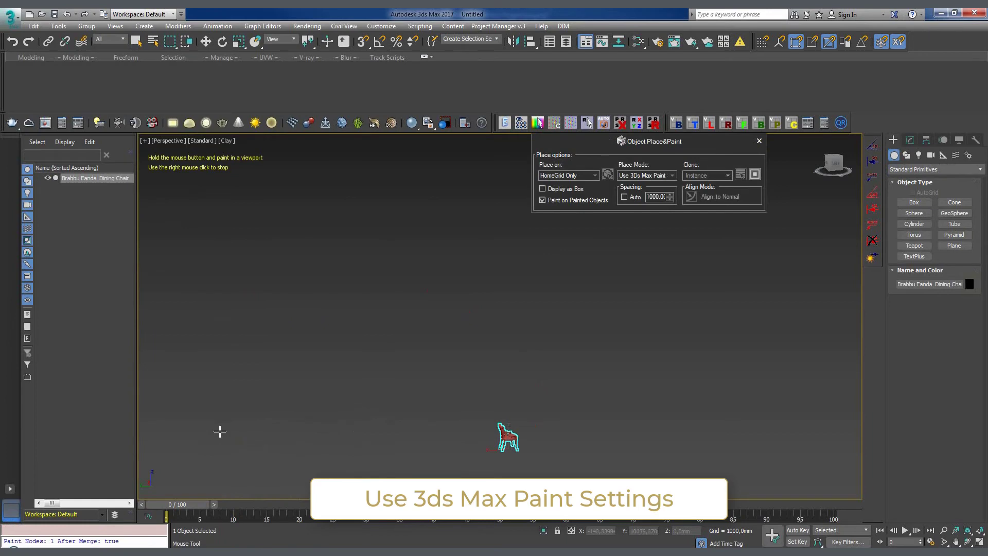
{"action": "mouse_move", "coordinate": [469, 374]}
{"action": "left_mouse_down"}
{"action": "mouse_move", "coordinate": [662, 438]}
{"action": "mouse_move", "coordinate": [687, 426]}
{"action": "left_mouse_up"}
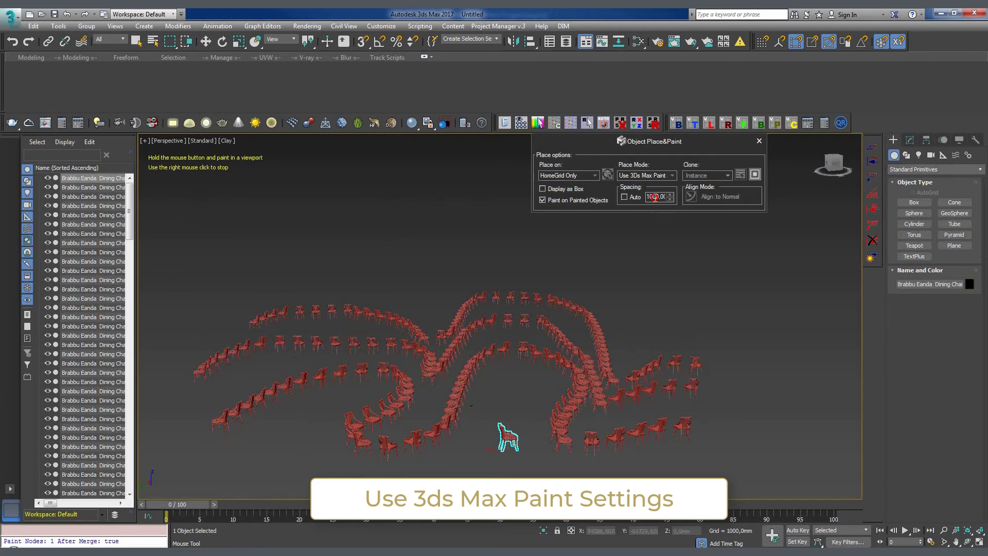
Set the spacing of the painted chairs to 2000 and switch on automatic spacing.
{"action": "key", "text": "Return"}
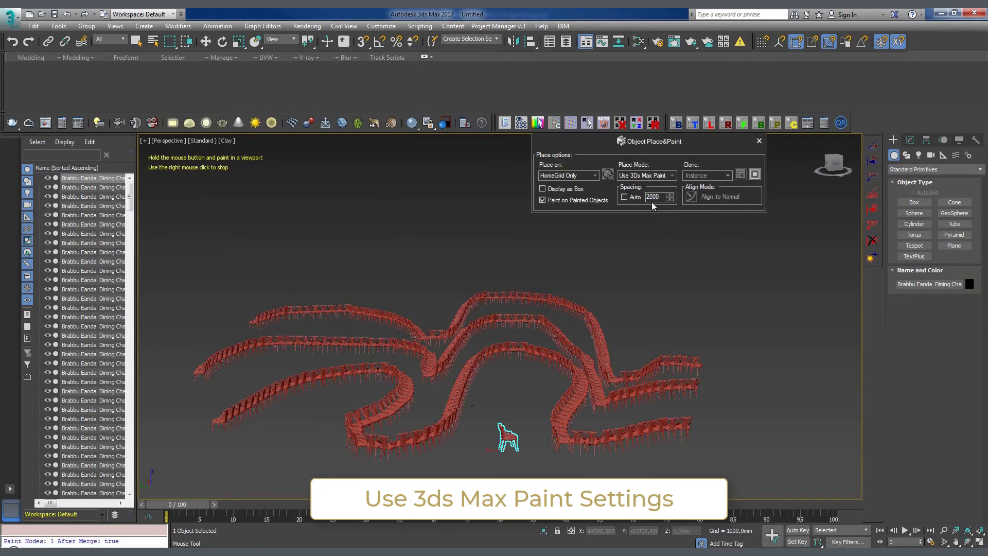
{"action": "type", "text": "2000"}
{"action": "key", "text": "Return"}
{"action": "left_click", "coordinate": [625, 198]}
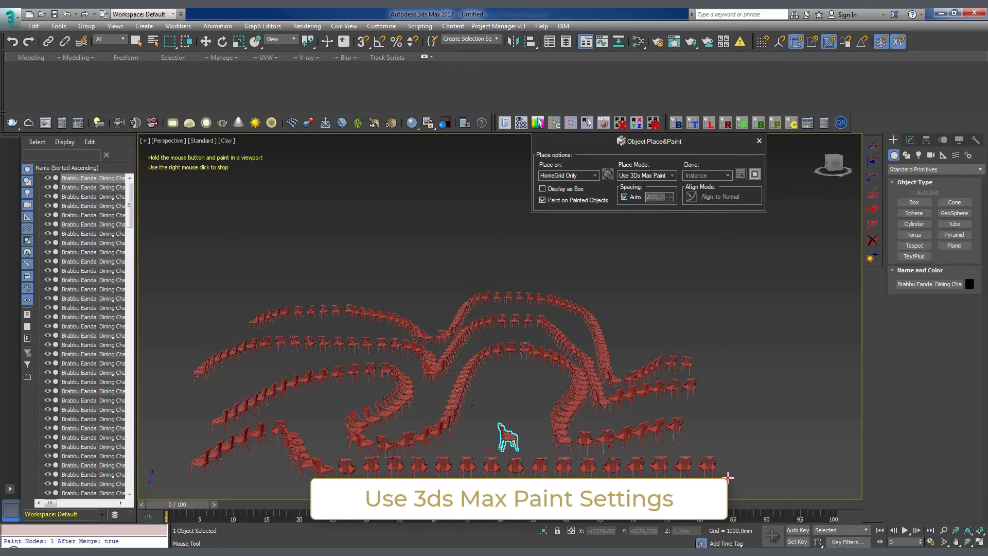
Paint a large arc of chairs around the existing rows and switch from automatic to manual spacing.
{"action": "left_click_drag", "start_coordinate": [798, 361], "coordinate": [614, 265]}
{"action": "left_click_drag", "start_coordinate": [315, 262], "coordinate": [179, 422]}
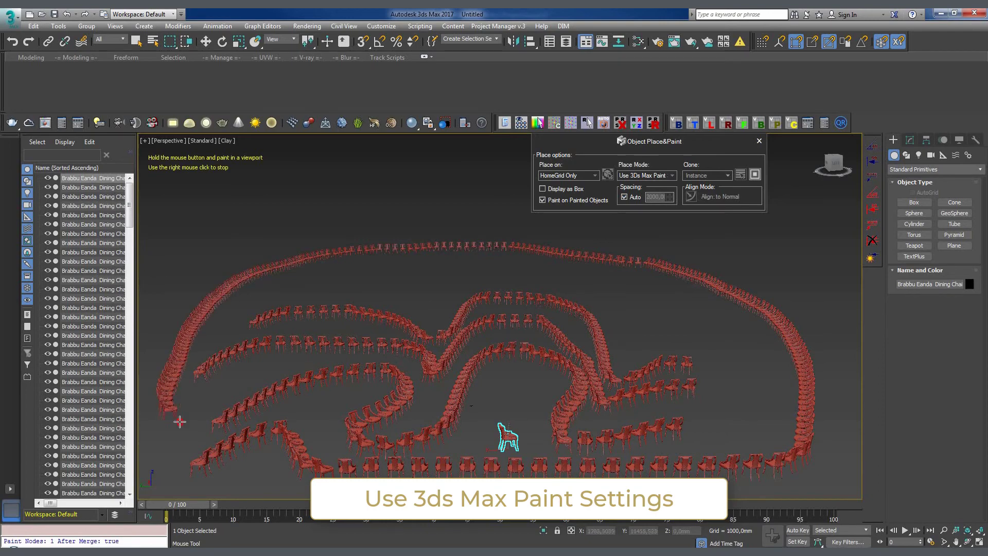
{"action": "left_click", "coordinate": [624, 197]}
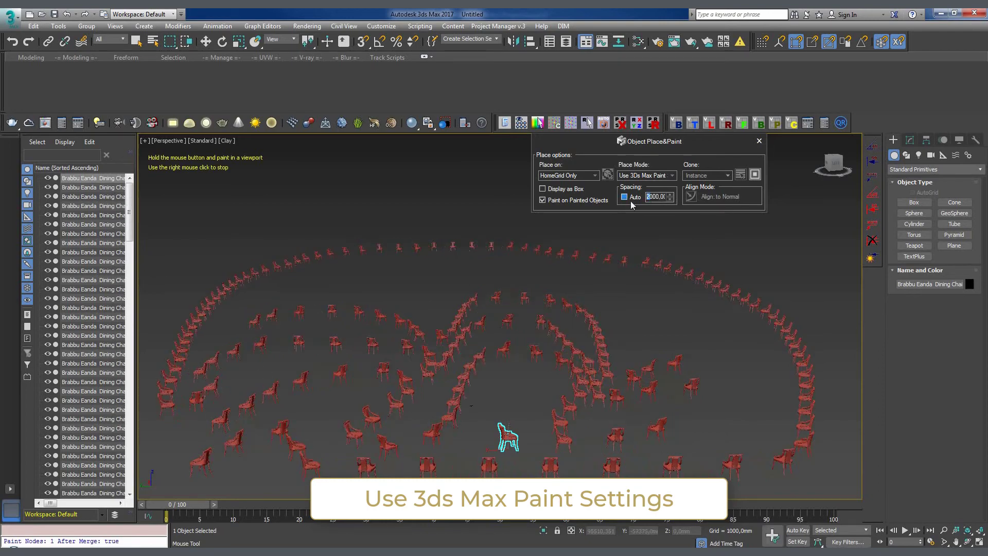
{"action": "key", "text": "Return"}
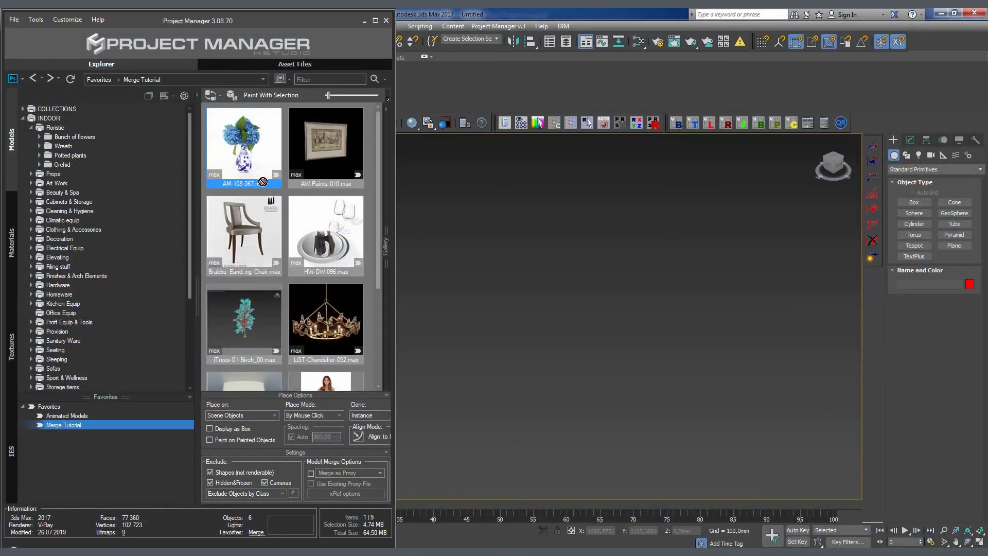
Merge the AM-108-067 flower vase from the library and place six instances by mouse click across the empty scene.
{"action": "left_click_drag", "start_coordinate": [263, 182], "coordinate": [411, 290]}
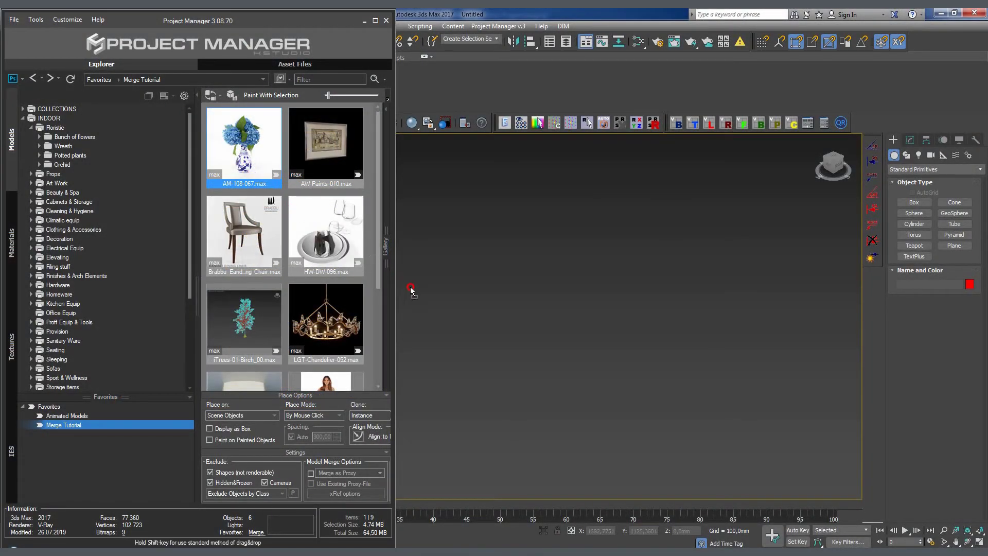
{"action": "left_click_drag", "start_coordinate": [503, 373], "coordinate": [504, 377]}
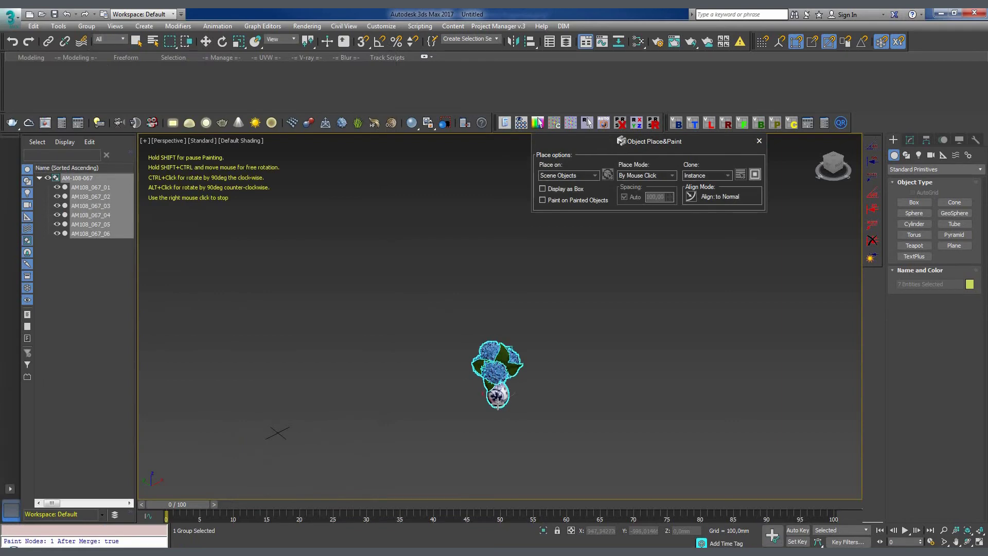
{"action": "left_click", "coordinate": [386, 396]}
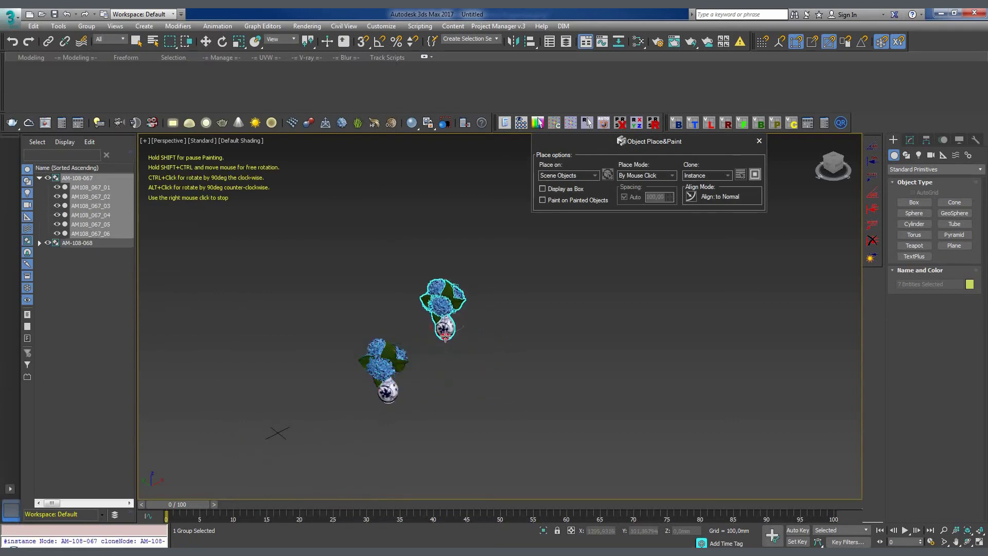
{"action": "left_click", "coordinate": [442, 332]}
{"action": "left_click", "coordinate": [633, 344]}
{"action": "left_click", "coordinate": [564, 450]}
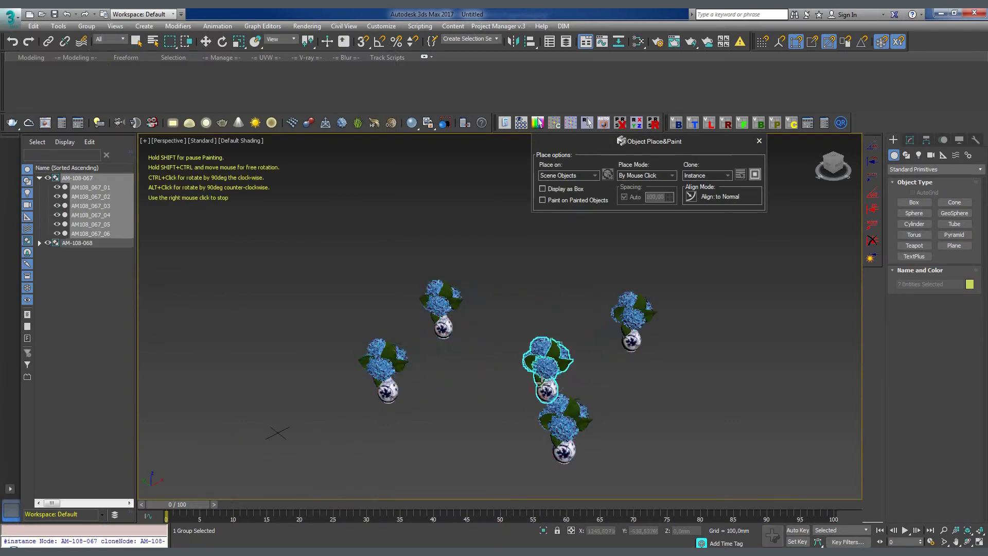
{"action": "left_click", "coordinate": [530, 330]}
{"action": "left_click", "coordinate": [461, 411]}
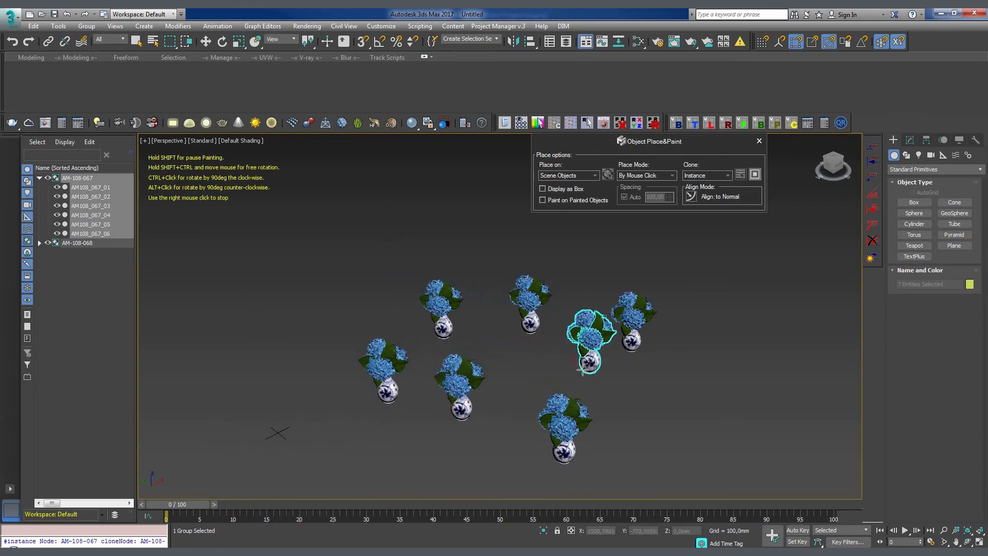
Turn Display as Box on and off twice for the placed flower vases.
{"action": "left_click", "coordinate": [543, 189]}
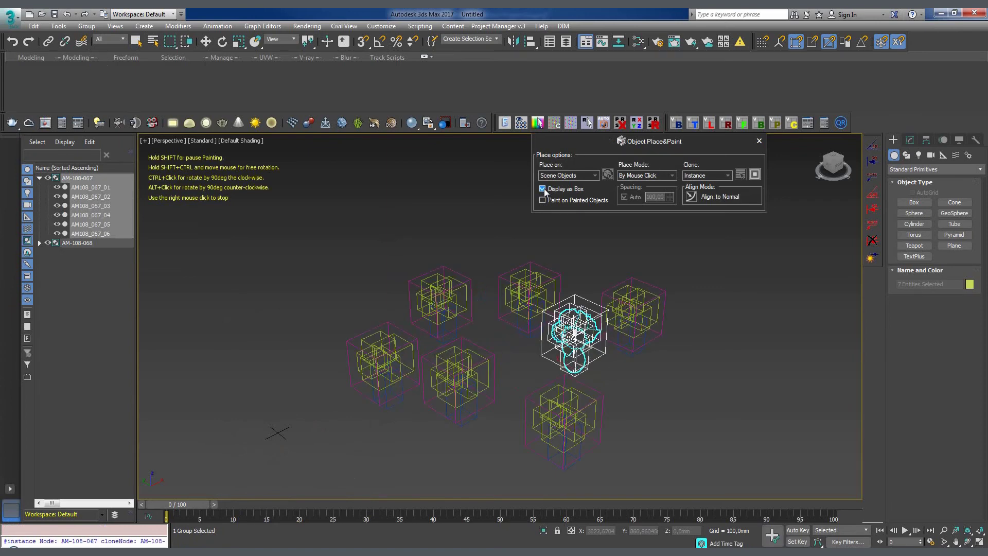
{"action": "left_click", "coordinate": [543, 189]}
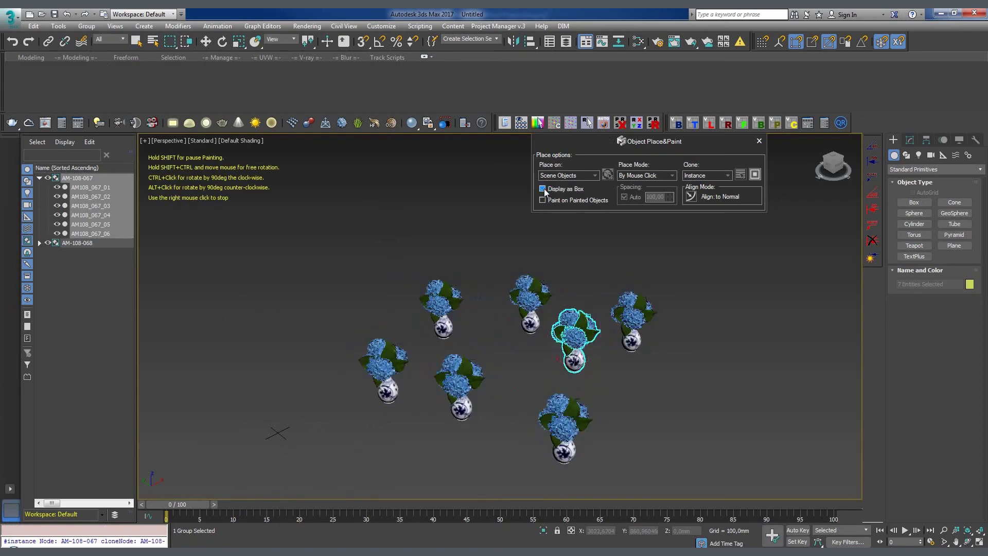
{"action": "left_click", "coordinate": [543, 189]}
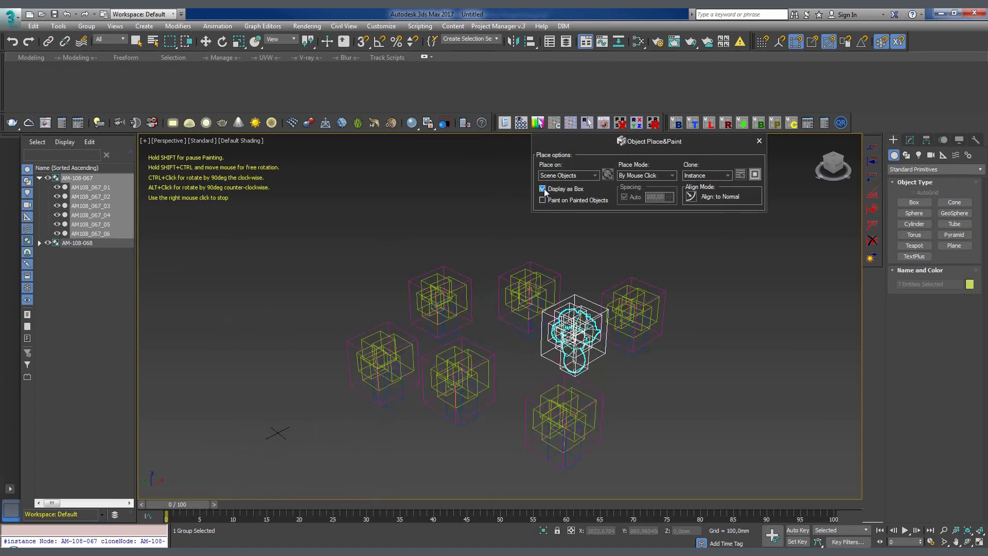
{"action": "left_click", "coordinate": [543, 189]}
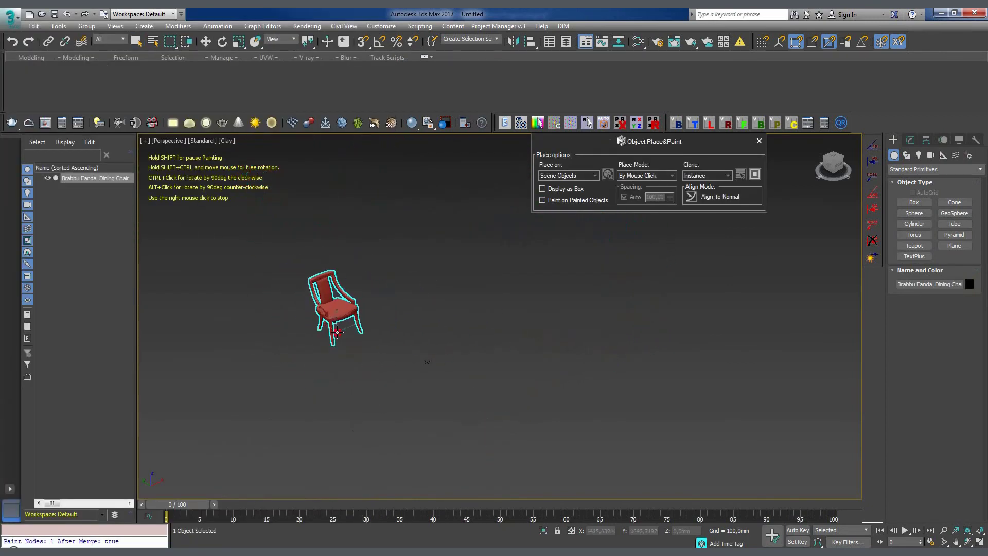
Place many closely packed dining chair instances by mouse click, with Paint on Painted Objects off, and stop painting.
{"action": "left_click", "coordinate": [339, 331]}
{"action": "left_click", "coordinate": [450, 301]}
{"action": "left_click", "coordinate": [370, 302]}
{"action": "left_click", "coordinate": [396, 337]}
{"action": "left_click", "coordinate": [344, 357]}
{"action": "left_click", "coordinate": [458, 322]}
{"action": "left_click", "coordinate": [375, 378]}
{"action": "left_click", "coordinate": [466, 399]}
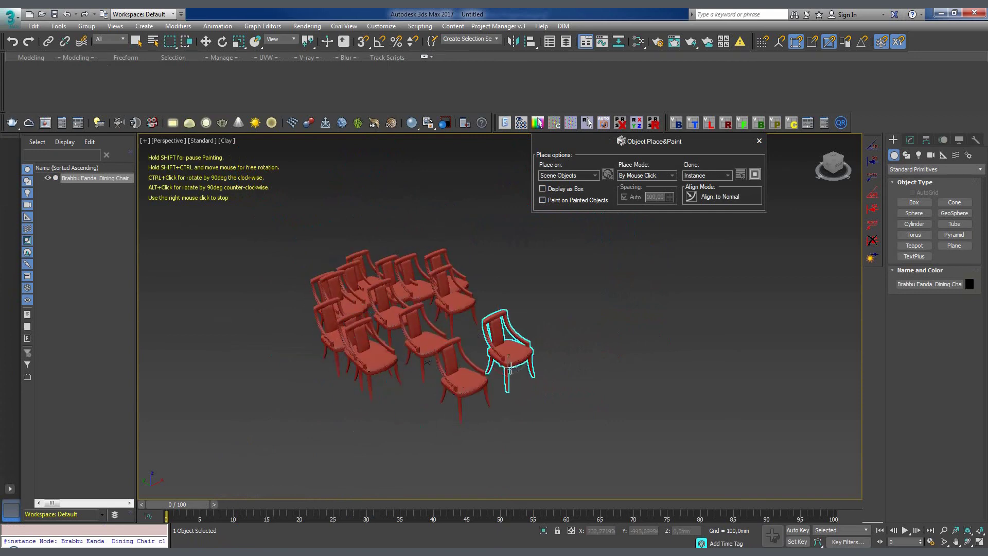
{"action": "mouse_move", "coordinate": [510, 367]}
{"action": "left_mouse_down"}
{"action": "mouse_move", "coordinate": [407, 394]}
{"action": "mouse_move", "coordinate": [397, 406]}
{"action": "mouse_move", "coordinate": [371, 252]}
{"action": "mouse_move", "coordinate": [512, 364]}
{"action": "mouse_move", "coordinate": [345, 250]}
{"action": "mouse_move", "coordinate": [432, 251]}
{"action": "mouse_move", "coordinate": [288, 258]}
{"action": "mouse_move", "coordinate": [314, 354]}
{"action": "mouse_move", "coordinate": [564, 345]}
{"action": "mouse_move", "coordinate": [470, 360]}
{"action": "mouse_move", "coordinate": [463, 435]}
{"action": "mouse_move", "coordinate": [544, 428]}
{"action": "left_mouse_up"}
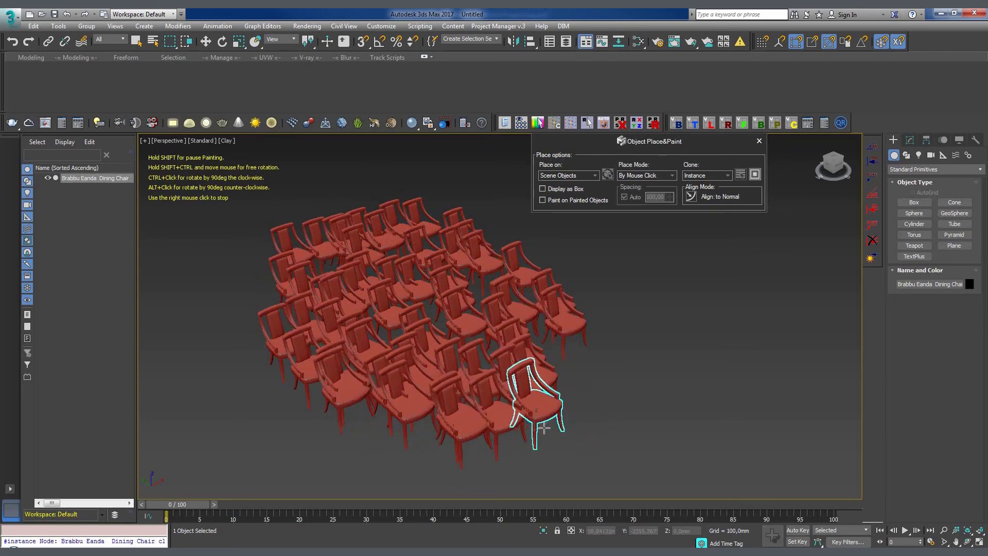
{"action": "middle_click_drag", "start_coordinate": [544, 428], "coordinate": [653, 422]}
{"action": "right_click", "coordinate": [531, 355]}
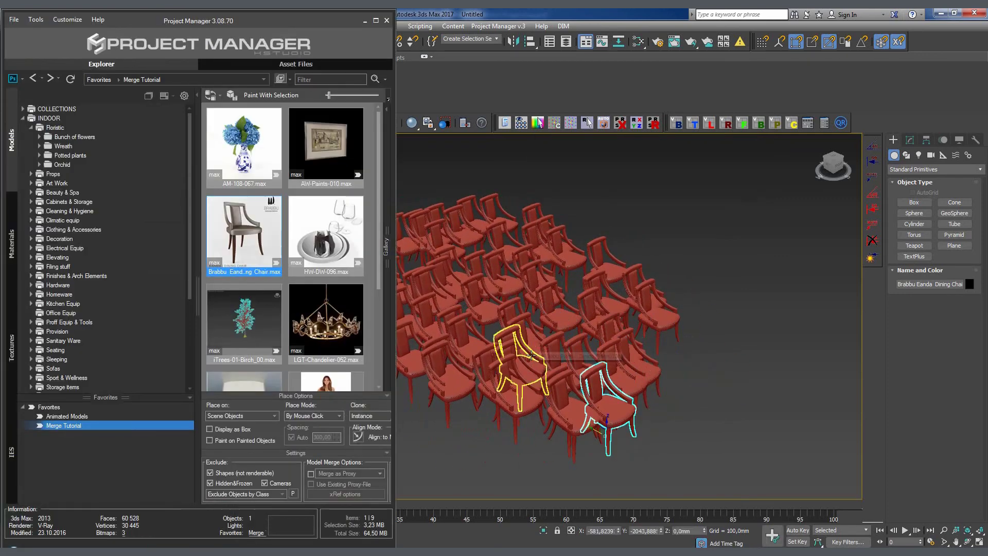